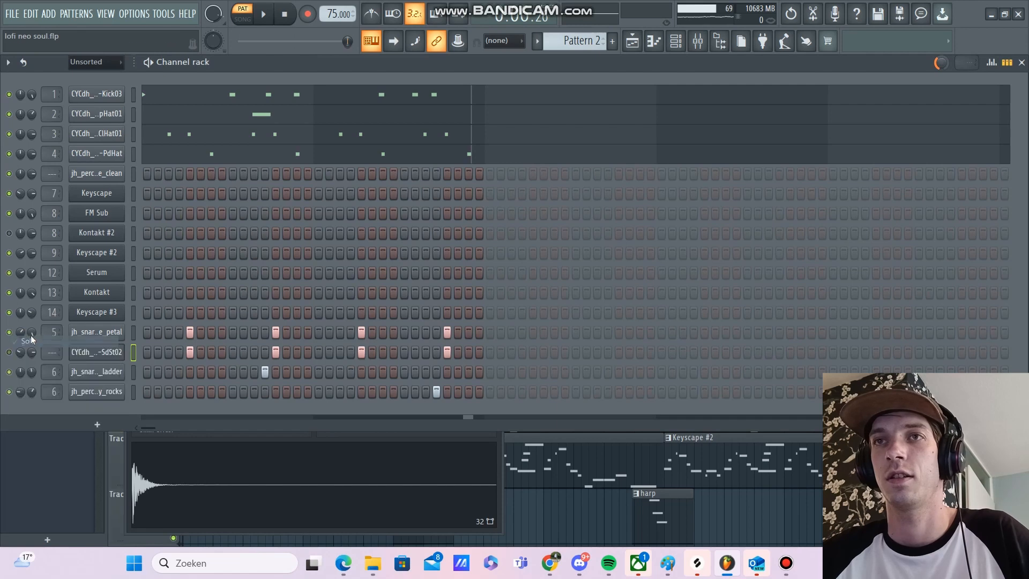
Enable the petal snare layer together with the SdSt02 snare layer and play Pattern 2 to hear them
click(9, 333)
key(space)
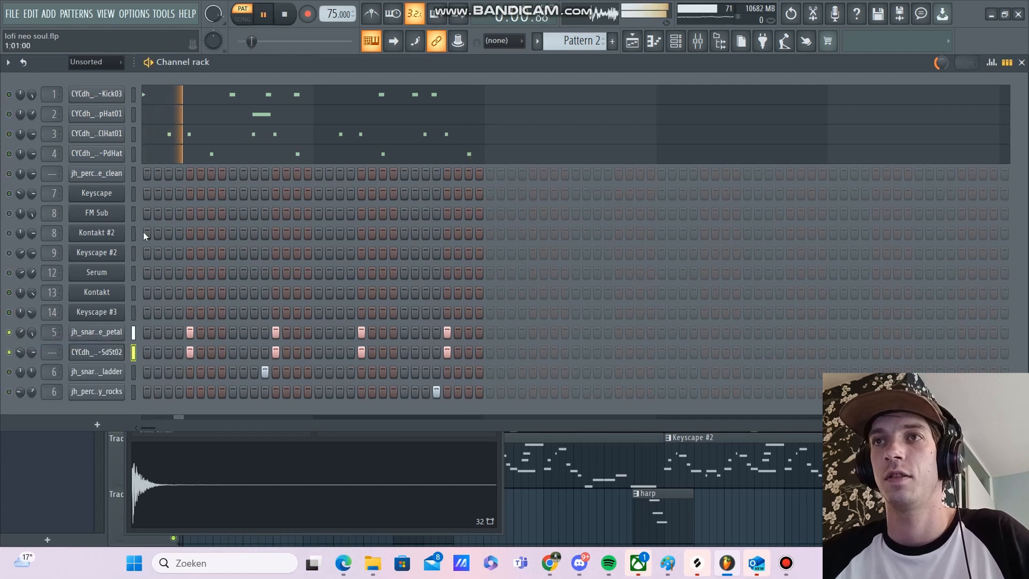
key(space)
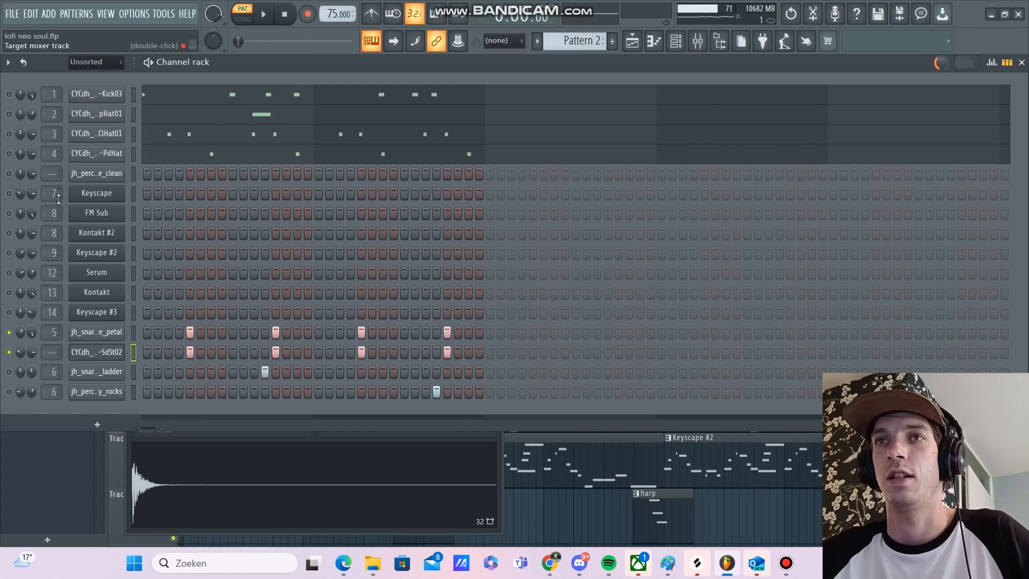
Unmute the ladder snare and the foley rocks percussion one after the other, playing the pattern after each addition
click(9, 371)
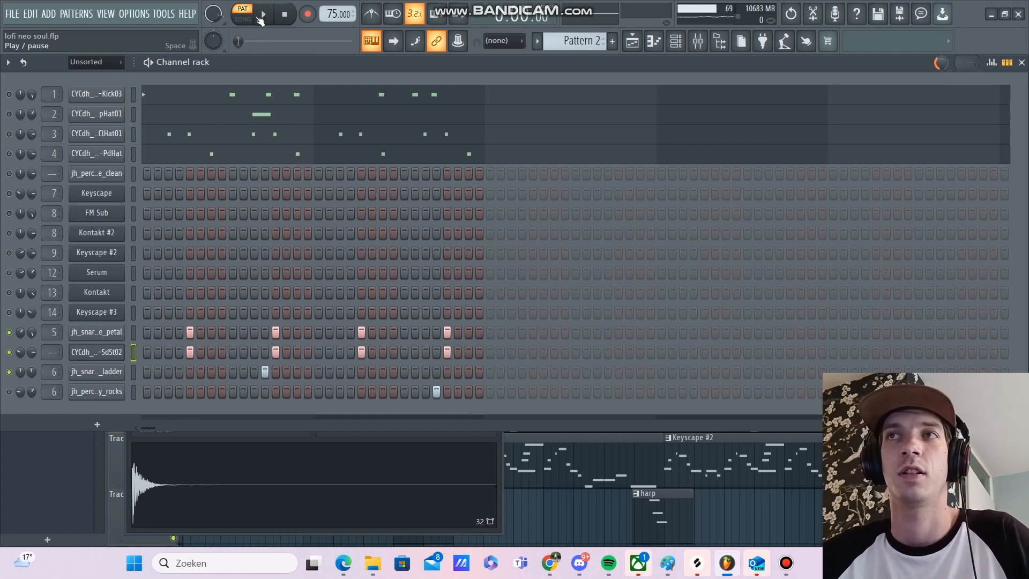
click(265, 18)
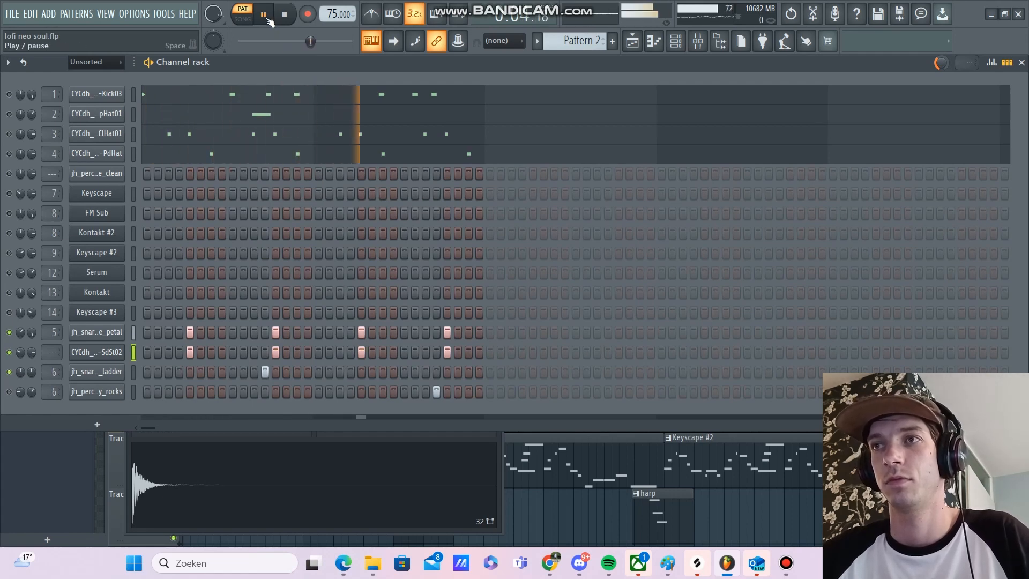
click(265, 16)
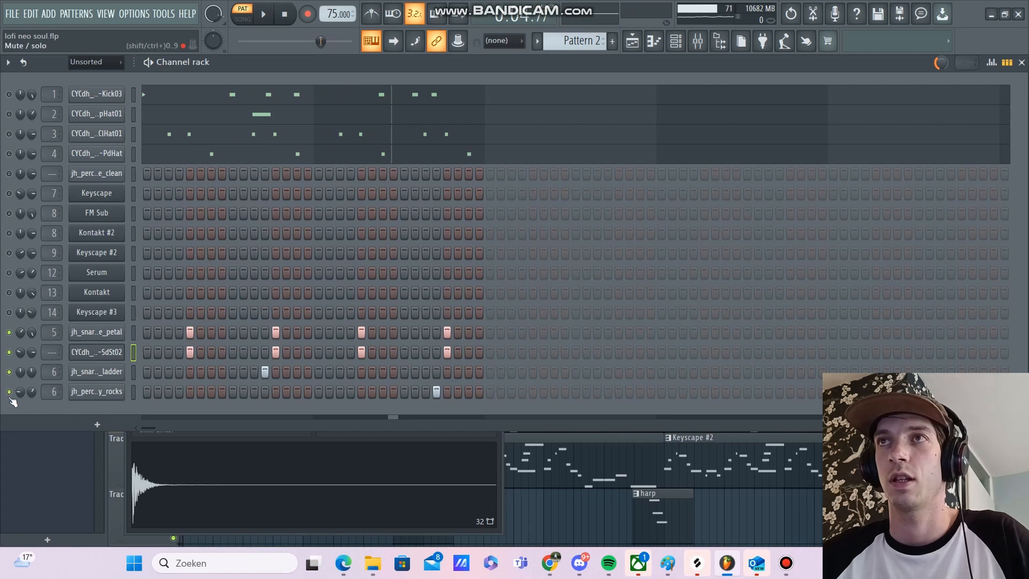
click(265, 16)
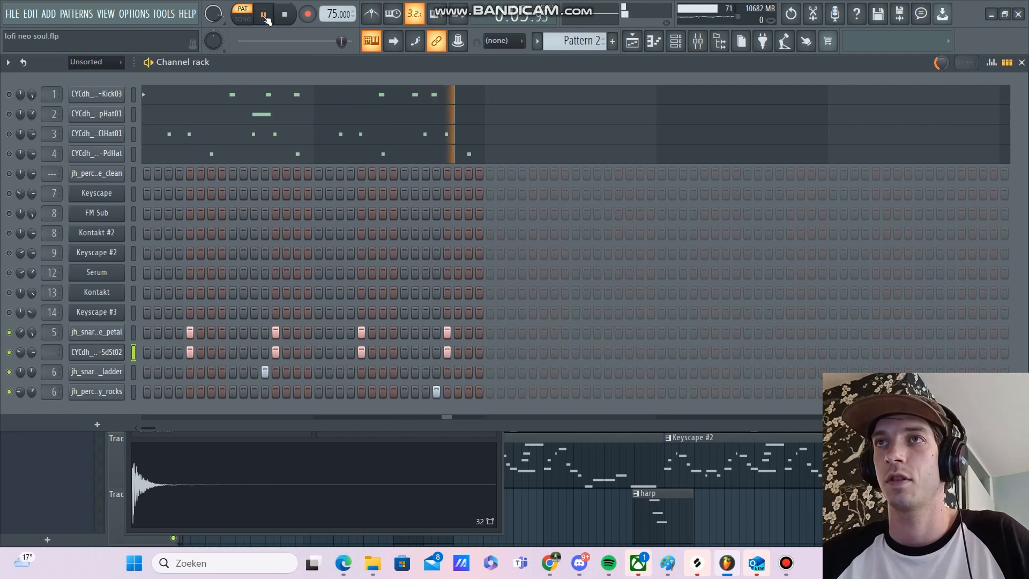
click(265, 16)
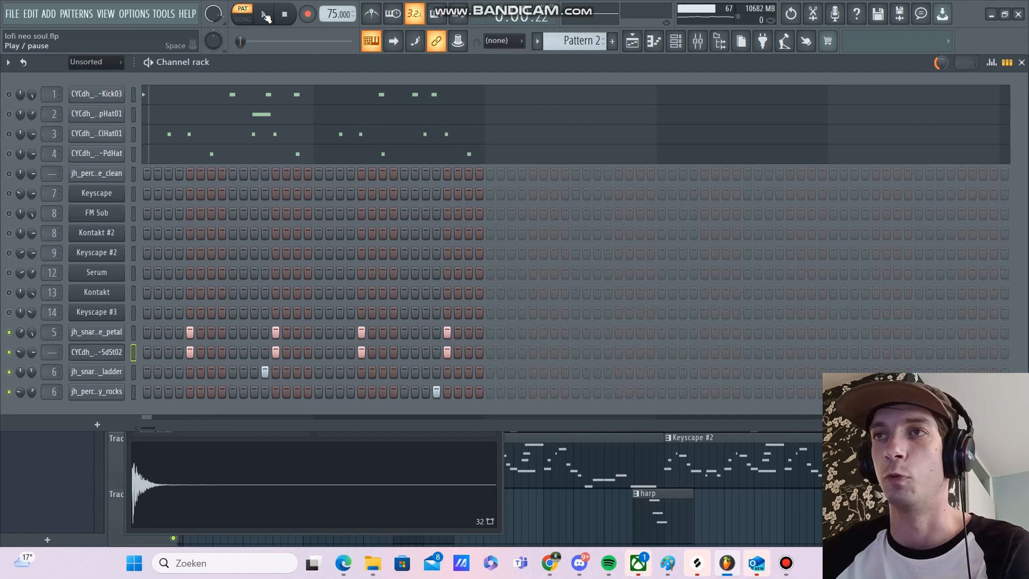
Unmute the PdHat and ClHat01 hi-hat channels and preview each sample in its sampler window
click(8, 154)
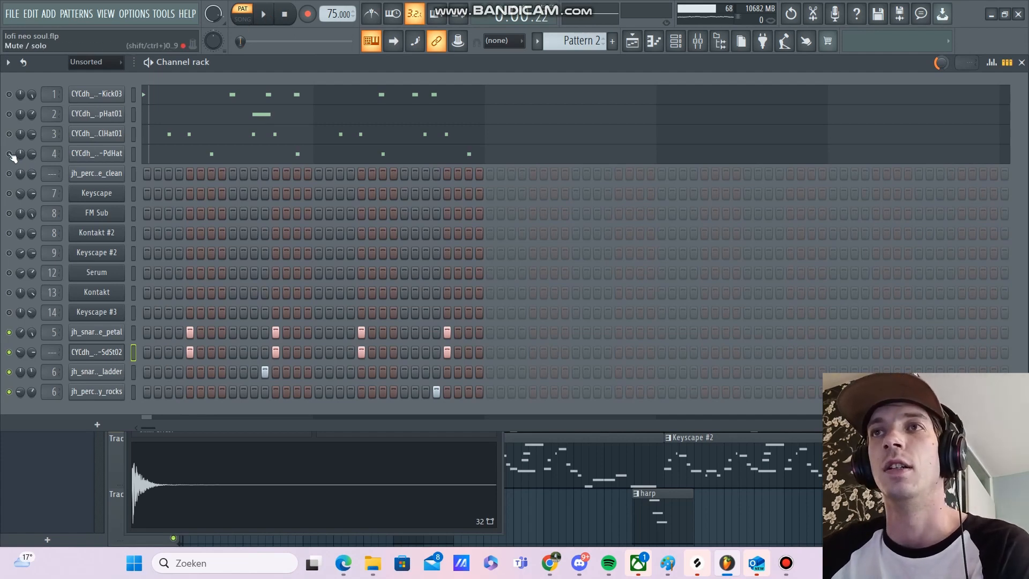
click(90, 153)
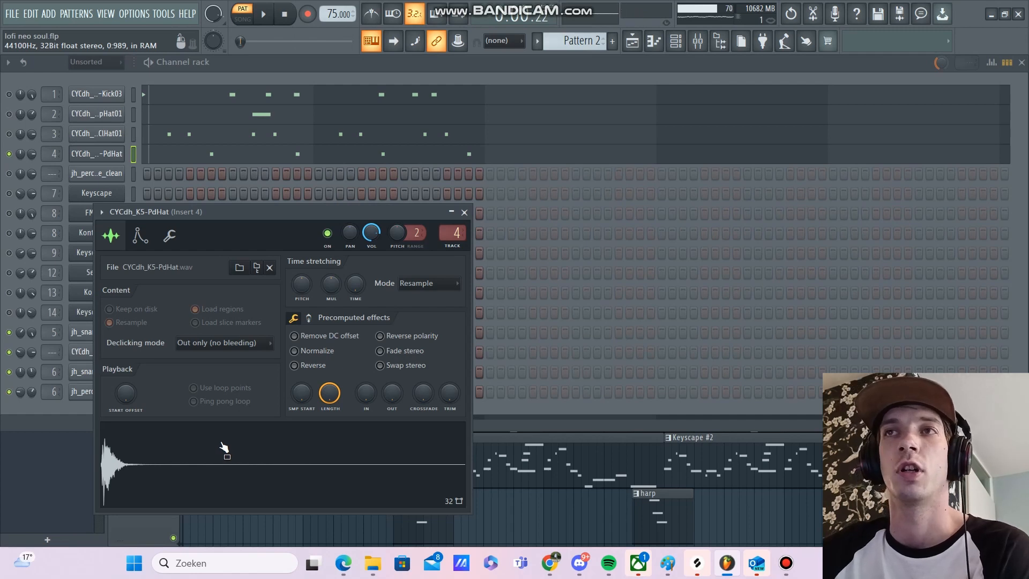
click(9, 134)
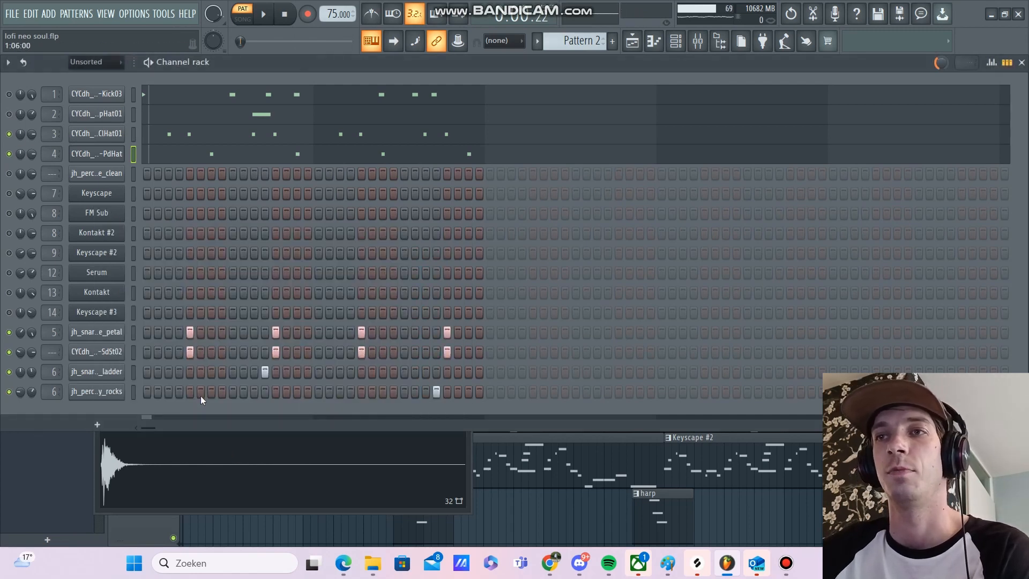
click(202, 466)
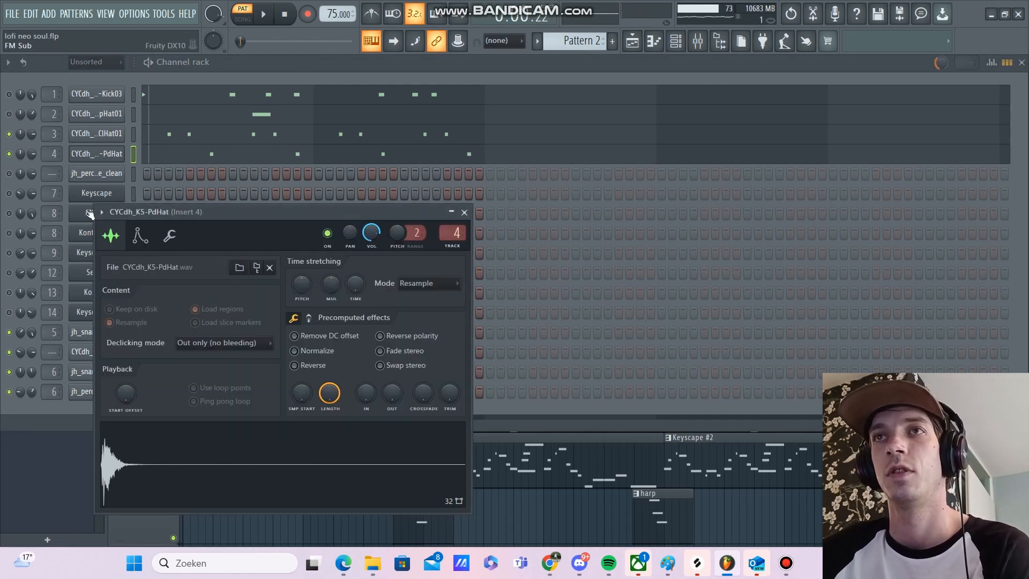
click(89, 133)
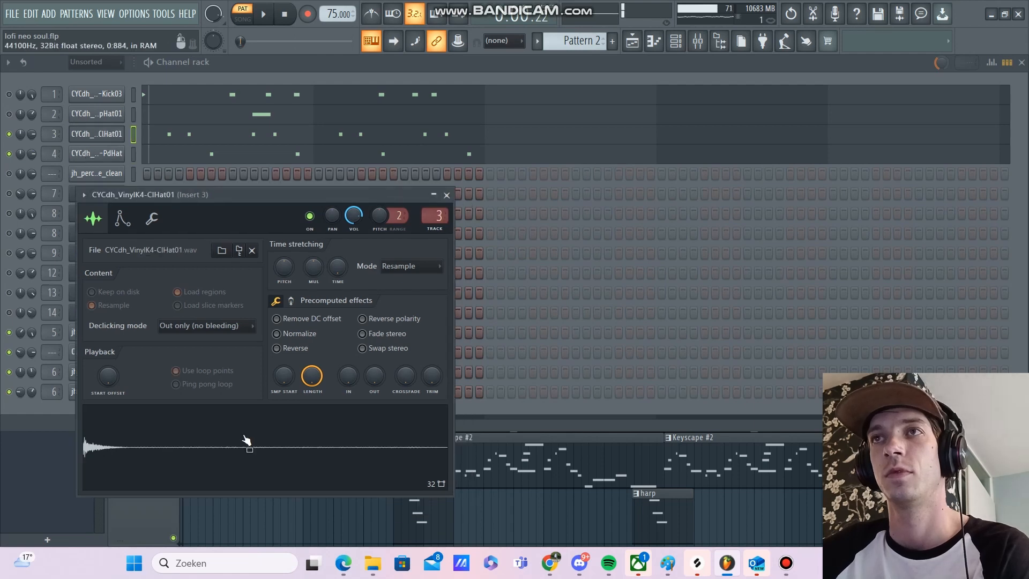
Unmute the Kick03 and OpHat01 channels and preview both samples in their sampler windows
click(9, 94)
click(97, 94)
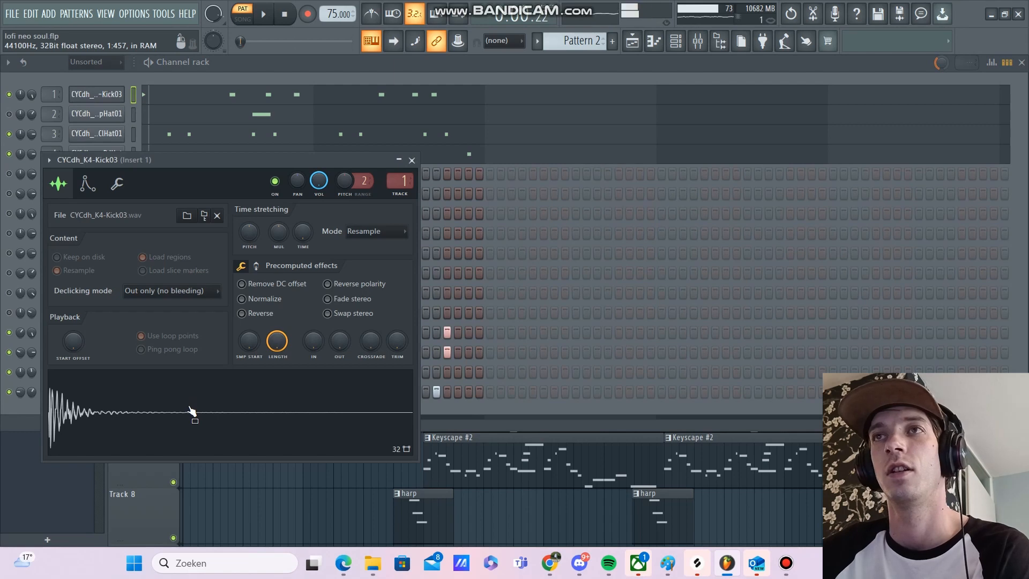
click(9, 114)
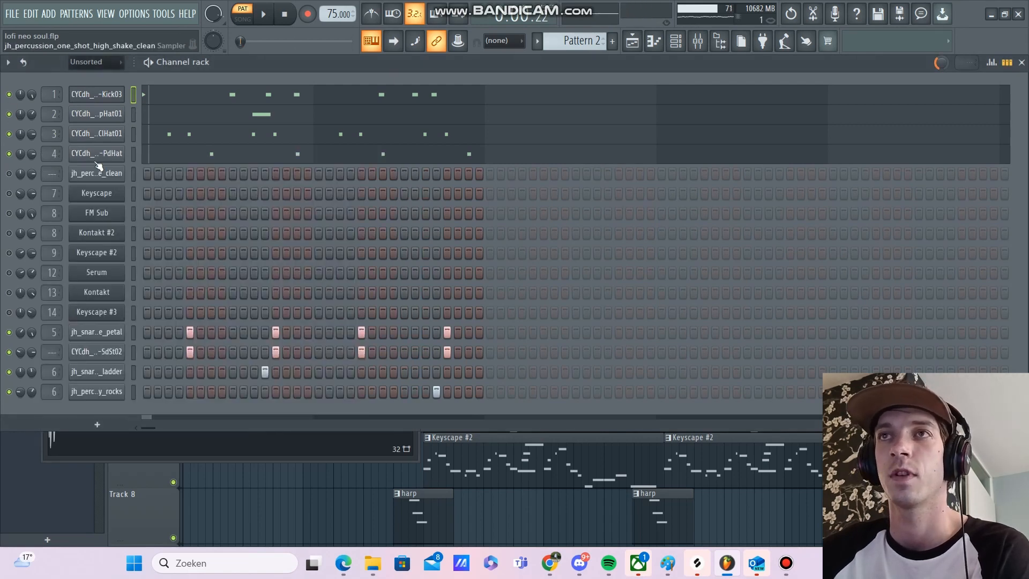
click(89, 118)
click(252, 452)
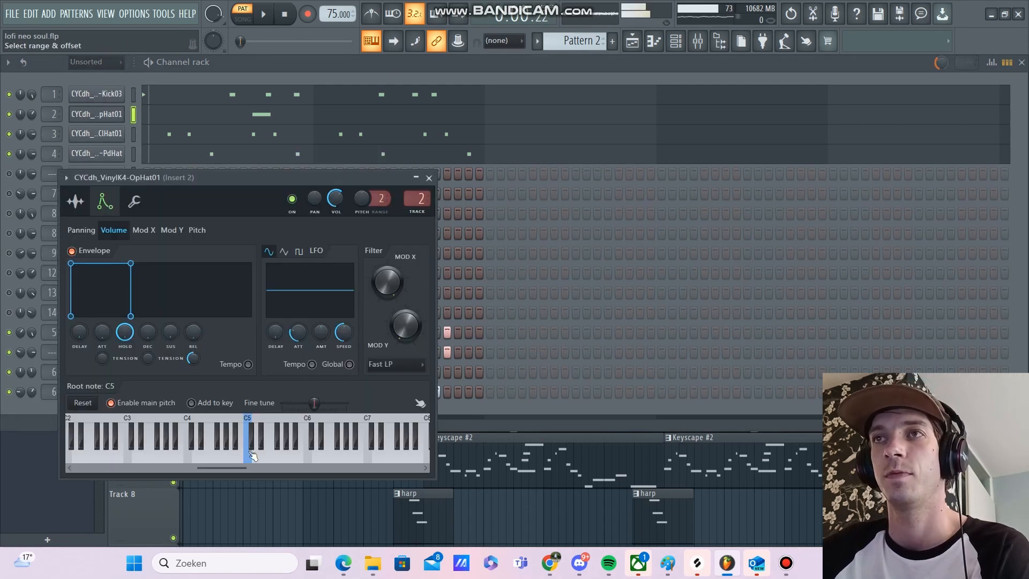
Reopen the OpHat01 sampler's volume envelope settings and audition the open hat at C5
click(272, 75)
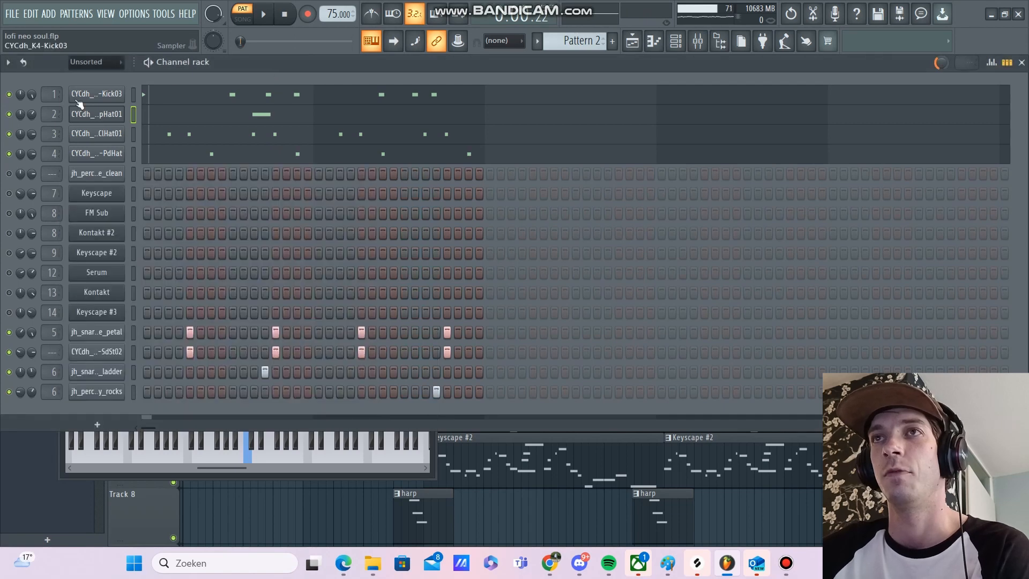
click(91, 114)
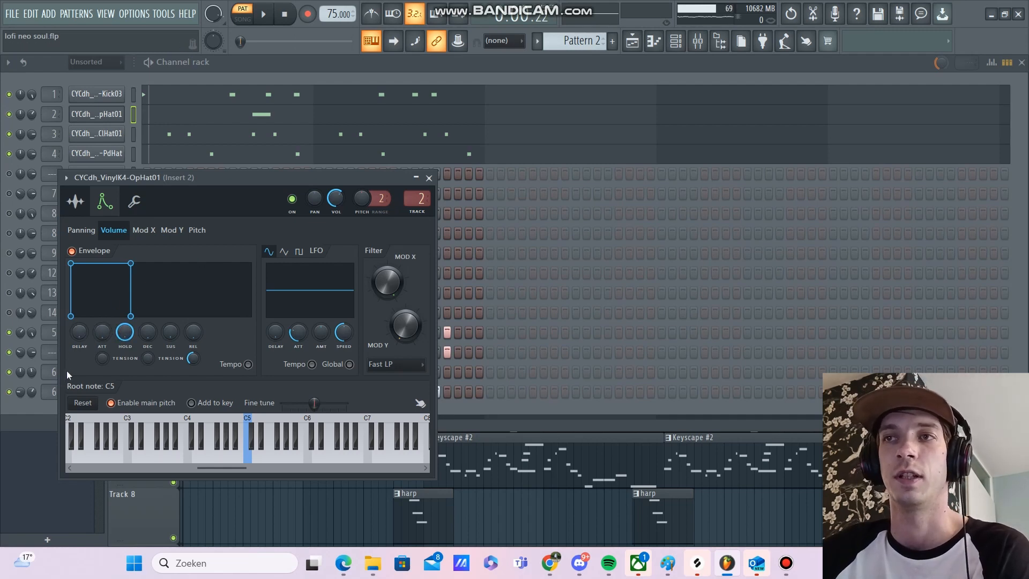
click(250, 461)
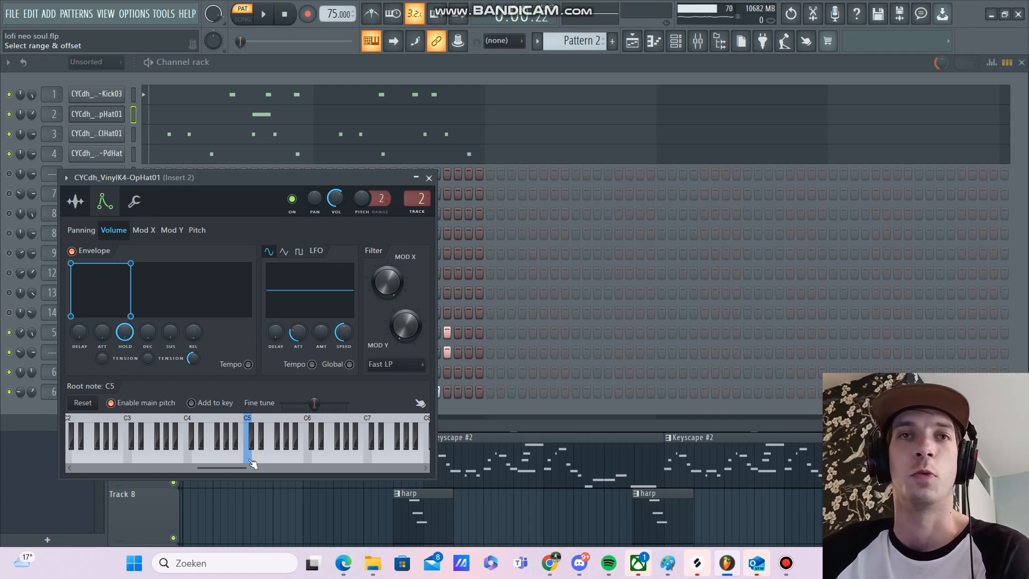
click(250, 461)
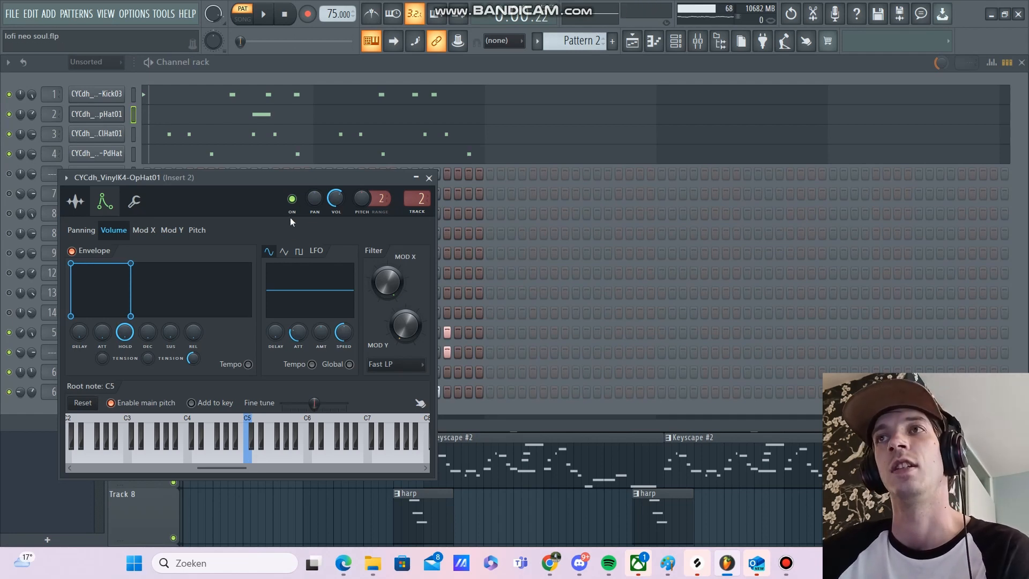
Try a longer C5 open-hat note in OpHat01's piano roll, extending it almost to bar 2, and play the pattern
right_click(107, 119)
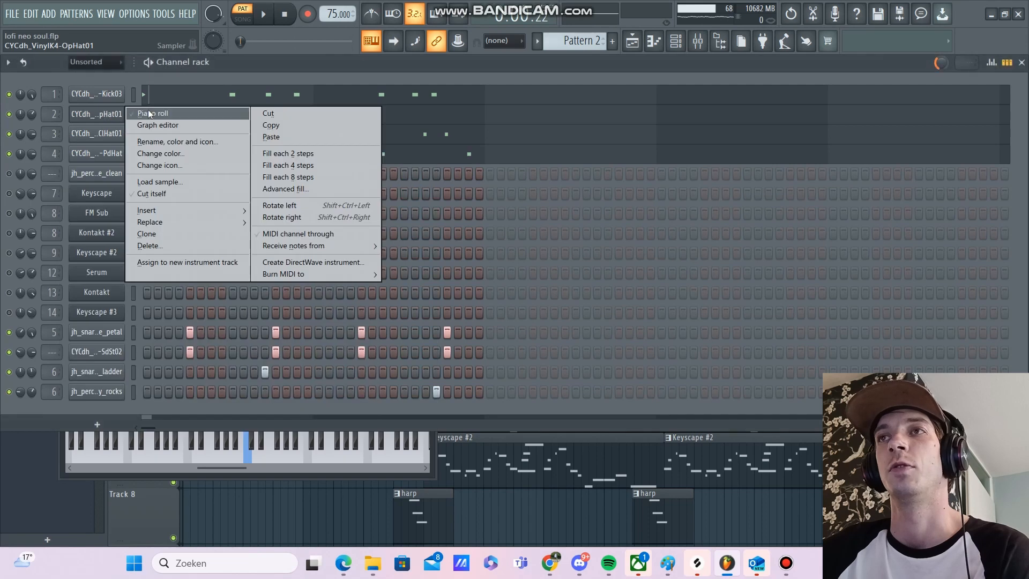
click(147, 112)
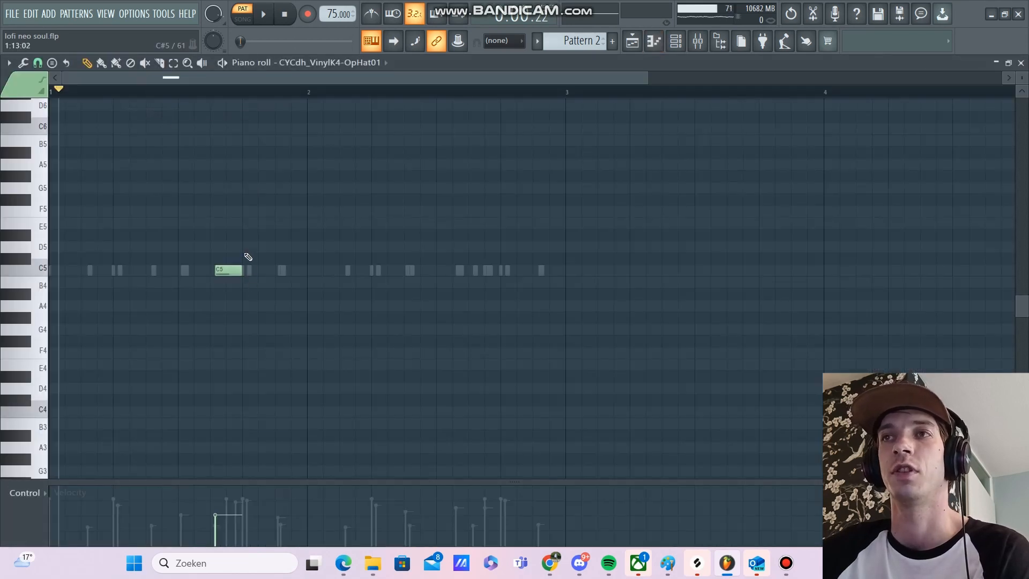
drag(242, 272, 293, 272)
key(space)
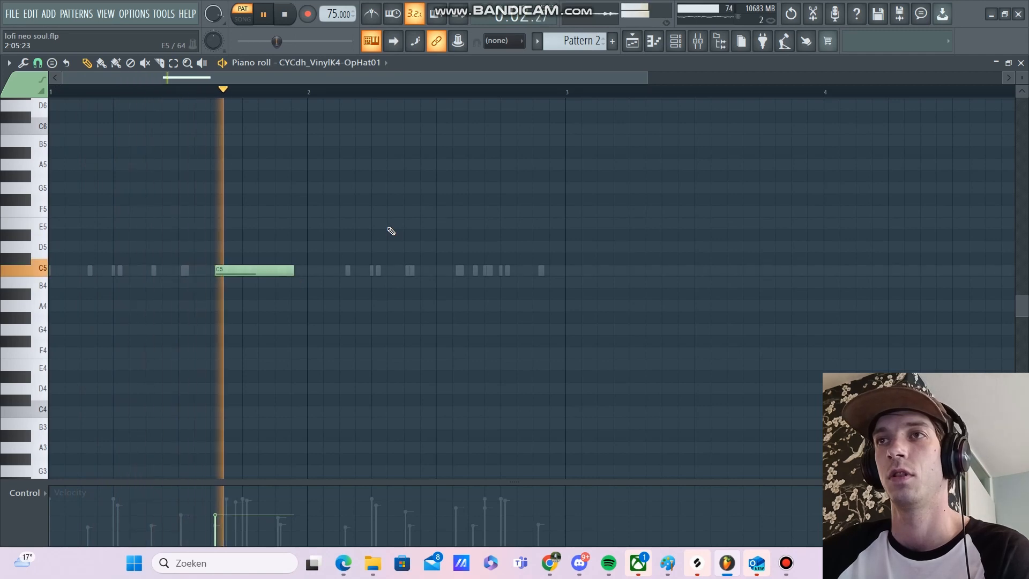
key(space)
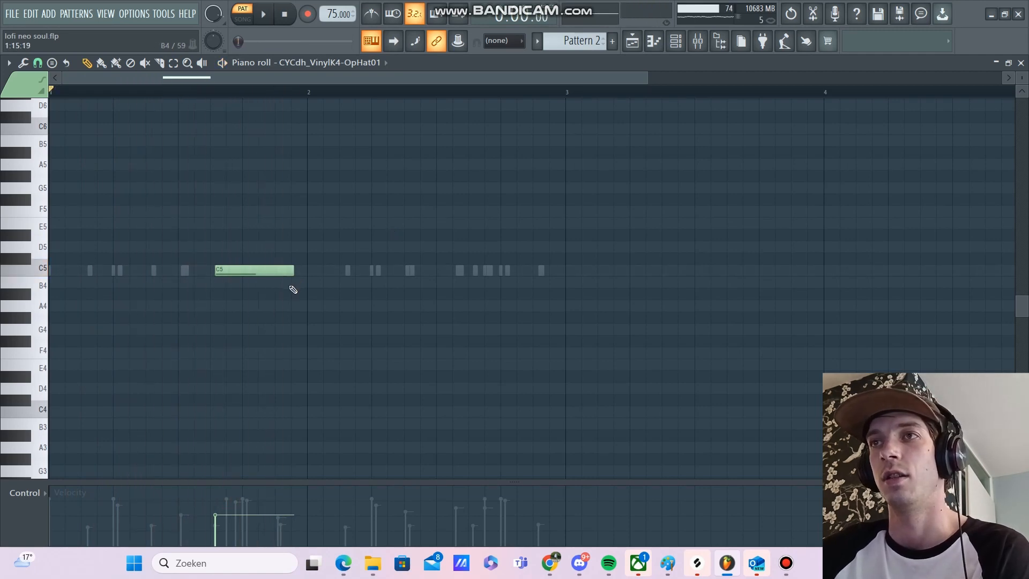
Shorten the C5 open-hat note back to its original length and play the pattern
drag(293, 272, 246, 276)
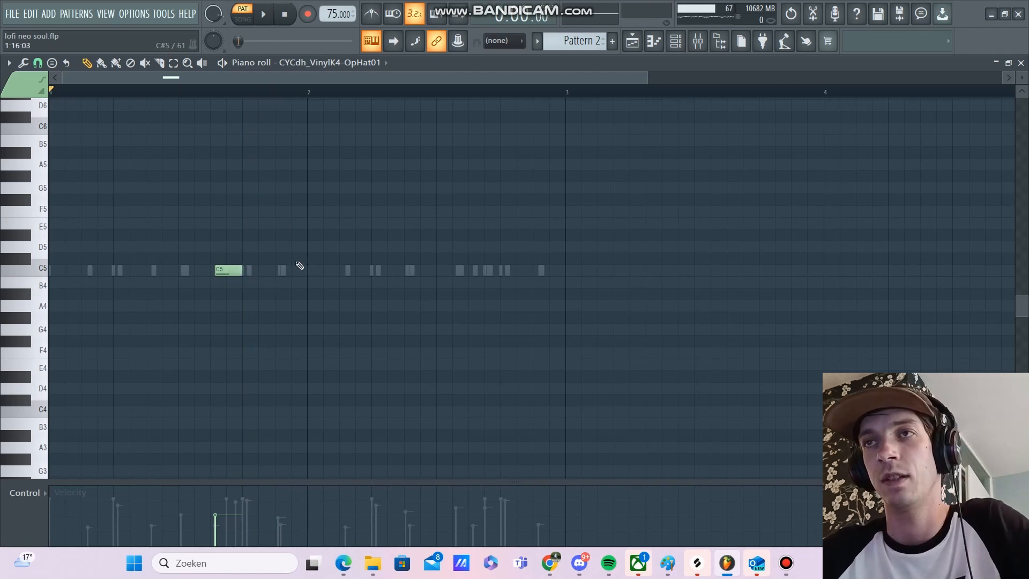
key(space)
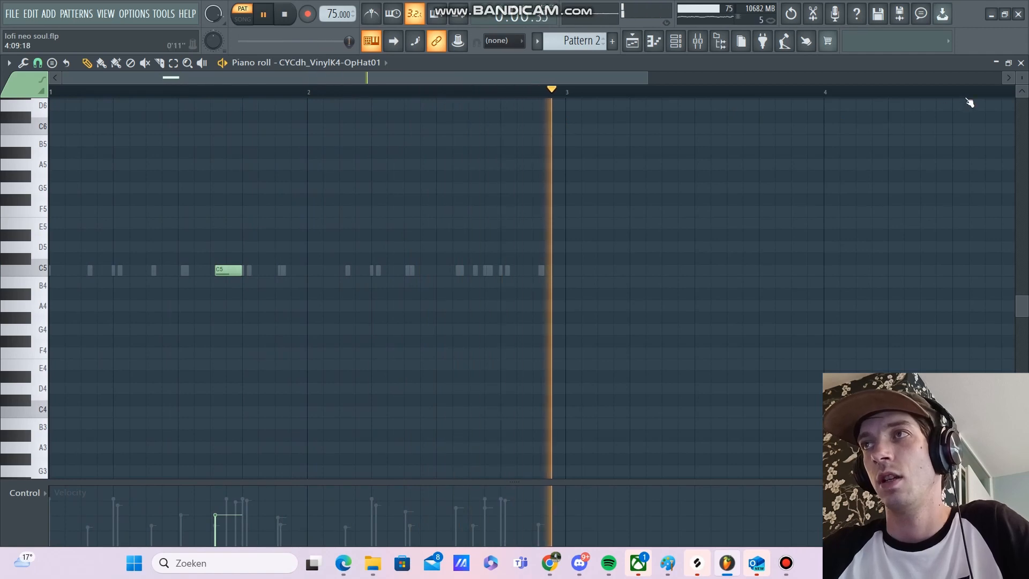
key(space)
Find Pattern 3 in the playlist arrangement, open it in the channel rack and play its simpler drum beat
key(F5)
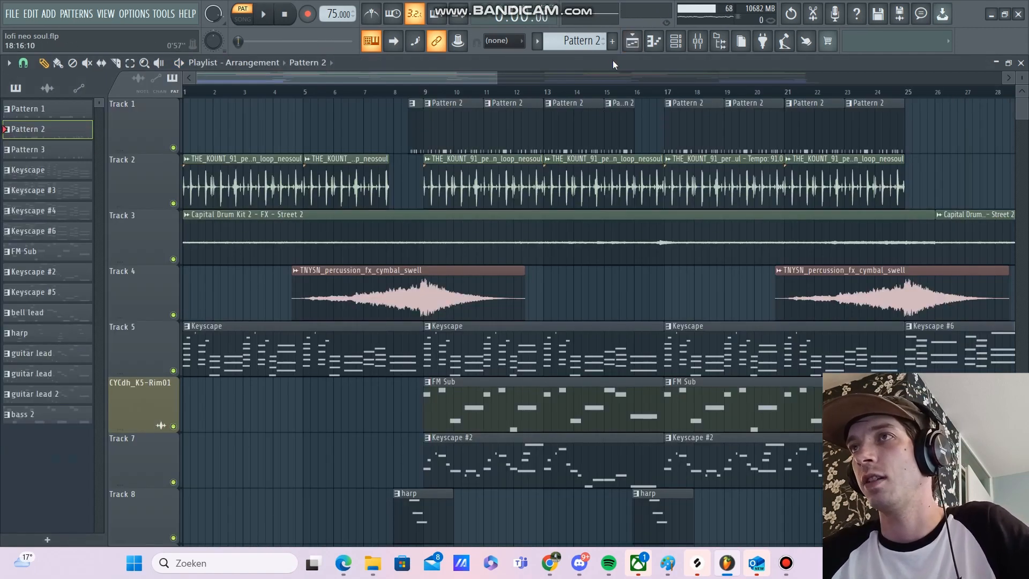
drag(490, 75, 679, 75)
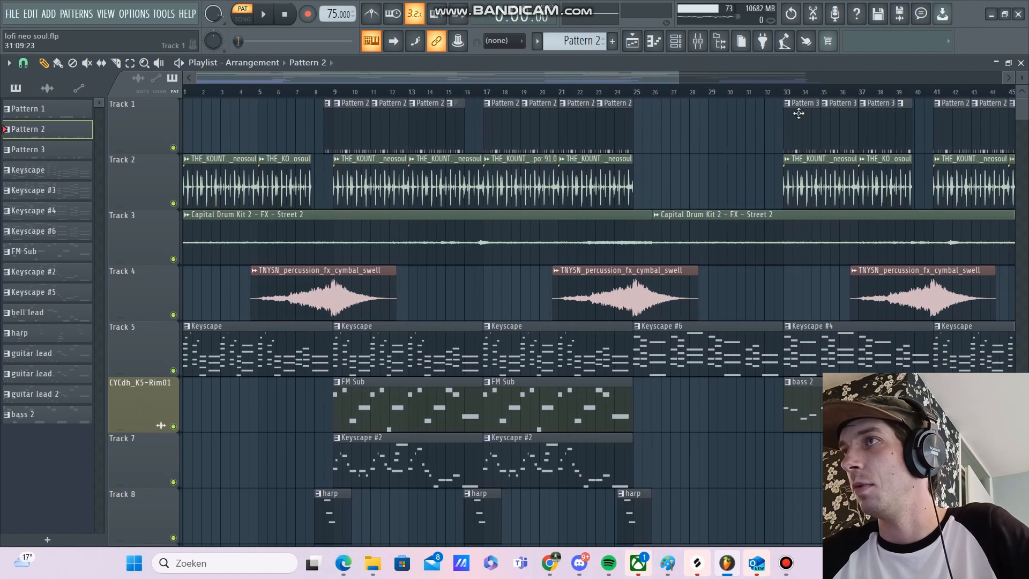
double_click(829, 130)
click(1021, 63)
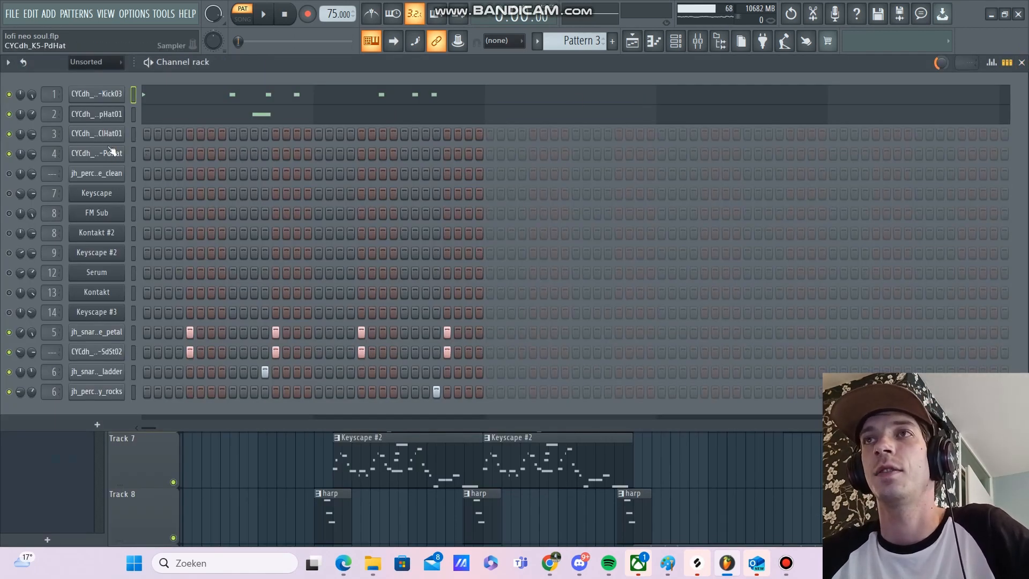
click(266, 15)
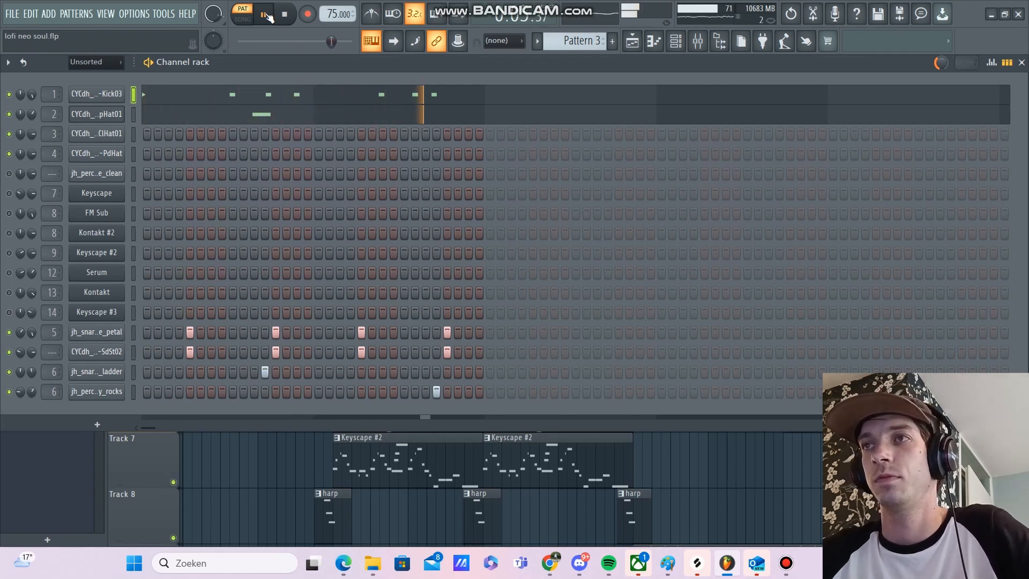
click(265, 15)
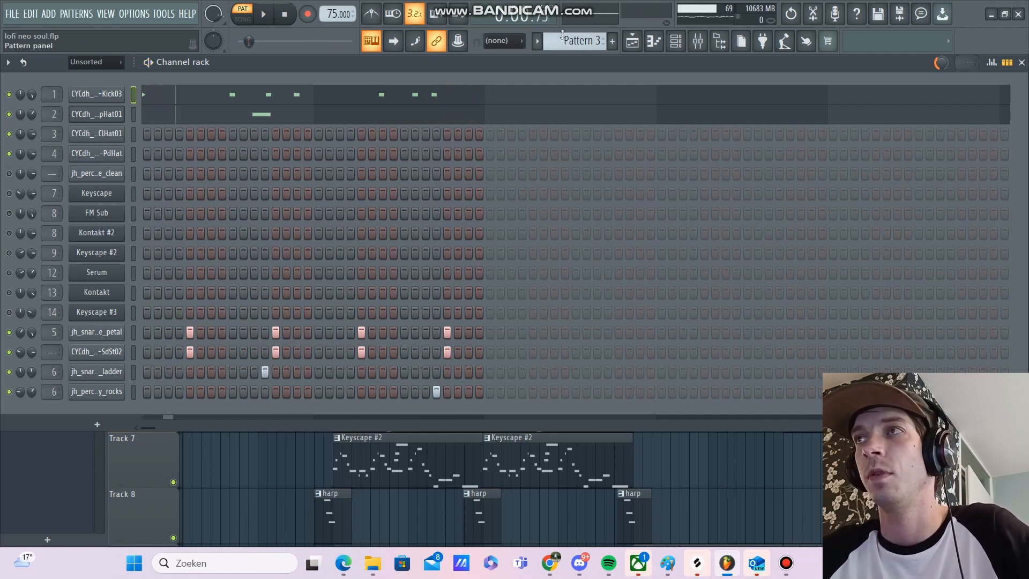
Switch back to Pattern 2 and open the mixer at full size
scroll(559, 45, up, 1)
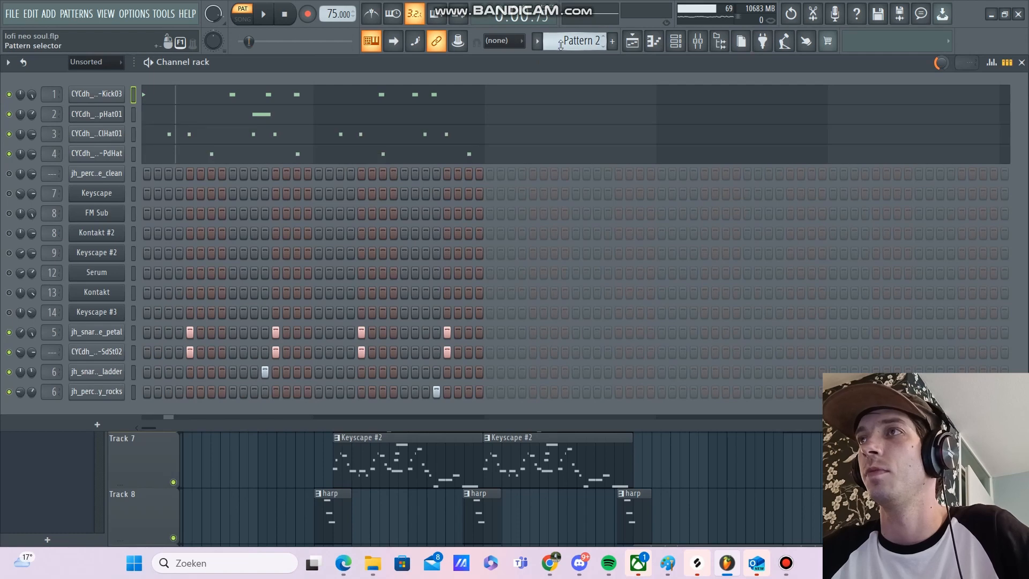
click(700, 43)
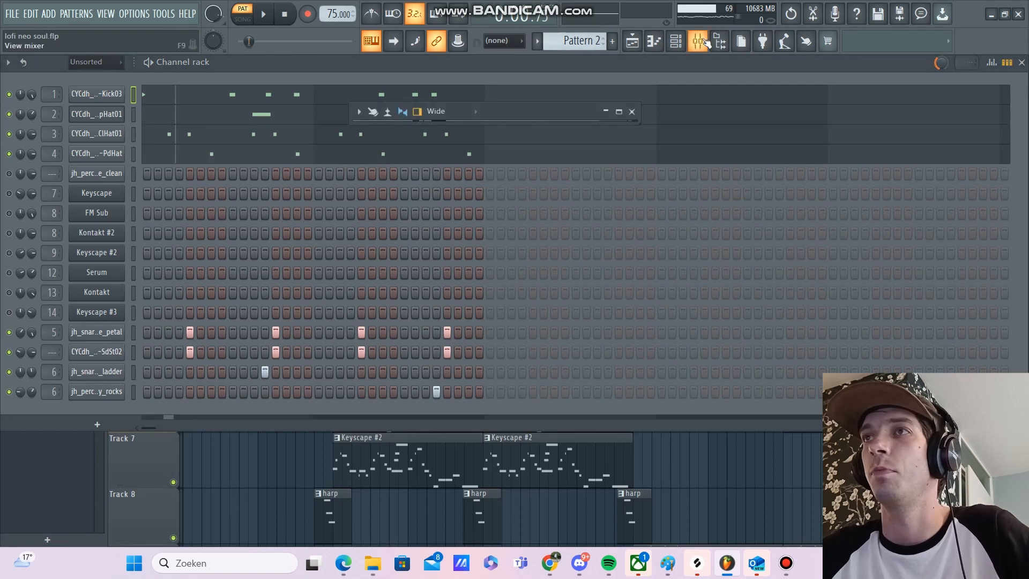
double_click(525, 111)
Select mixer track Insert 1 and examine its Fruity parametric EQ 2 and Solid Bus Comp settings
click(81, 149)
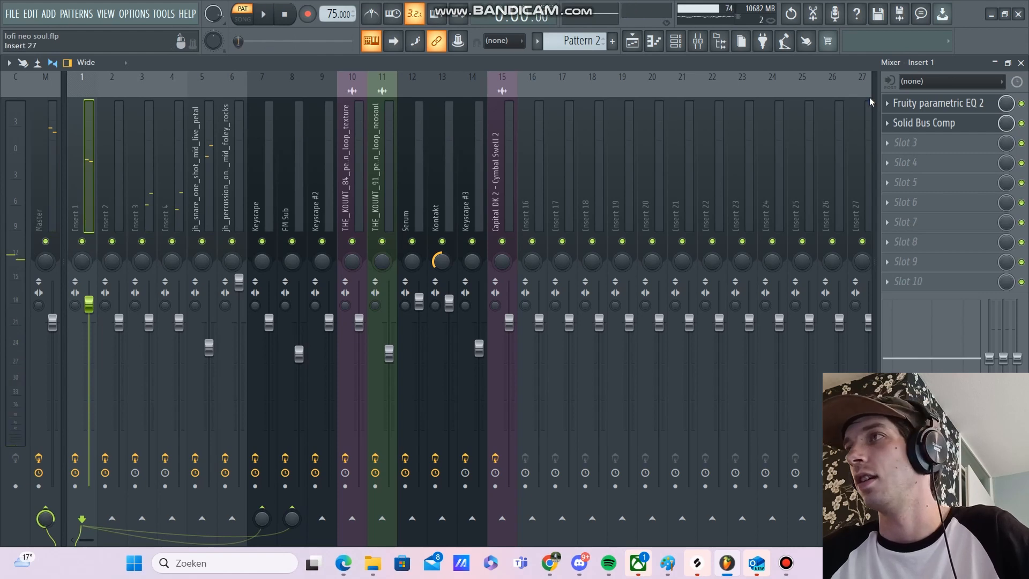
click(944, 106)
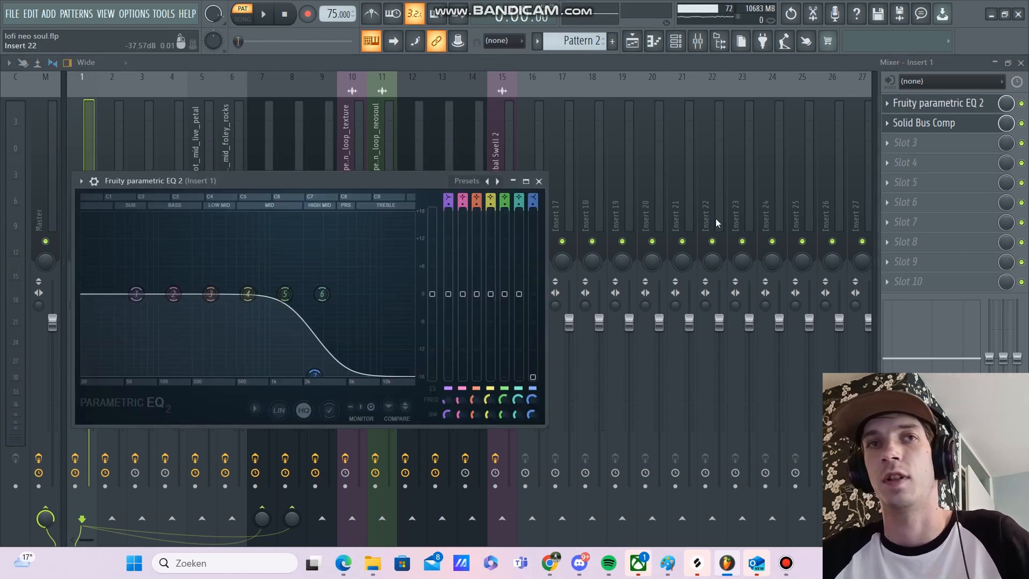
click(930, 122)
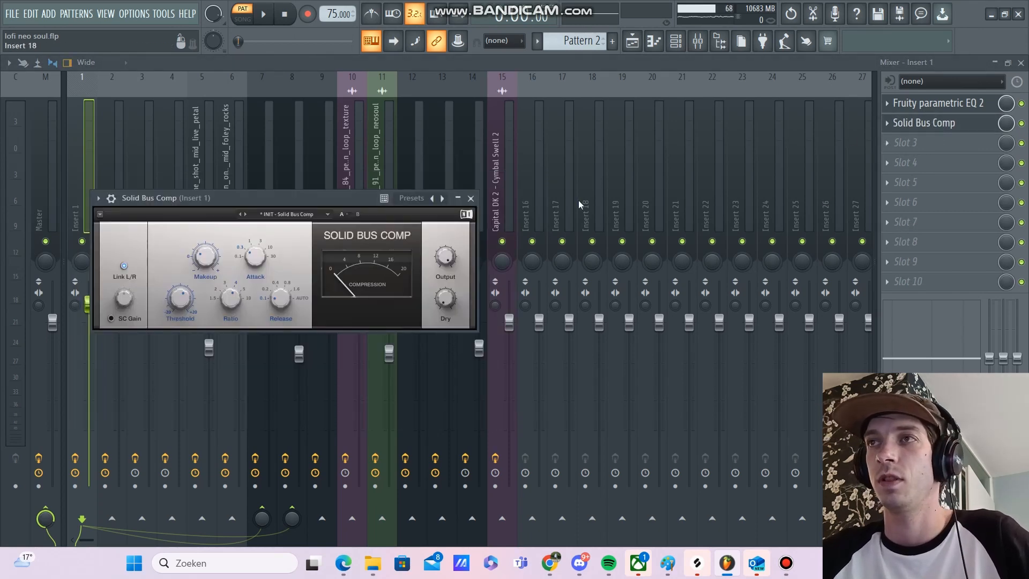
Close the compressor, then select mixer track Insert 2 and examine its Fruity parametric EQ 2 and Raum settings
click(471, 198)
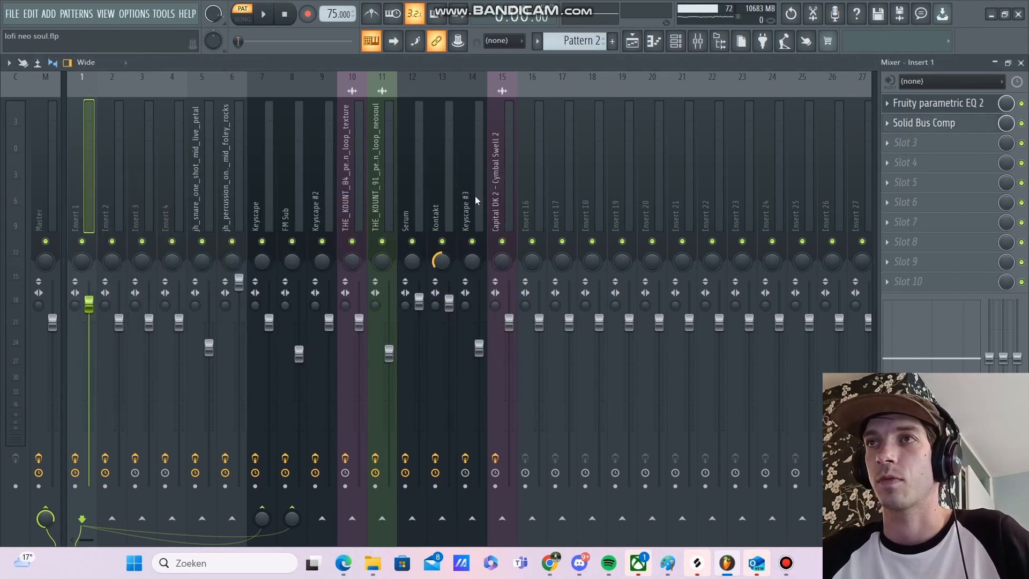
click(117, 178)
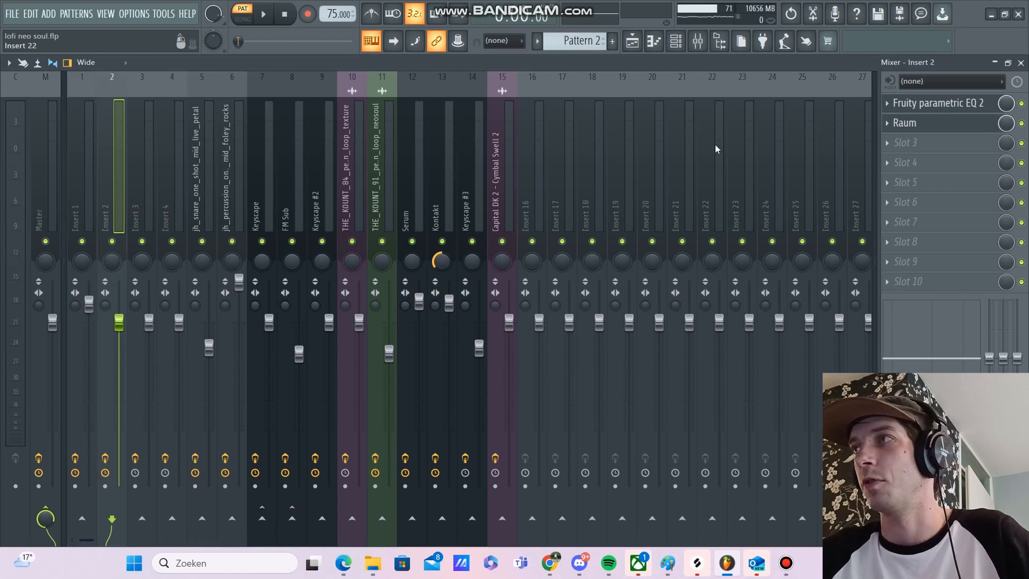
click(932, 107)
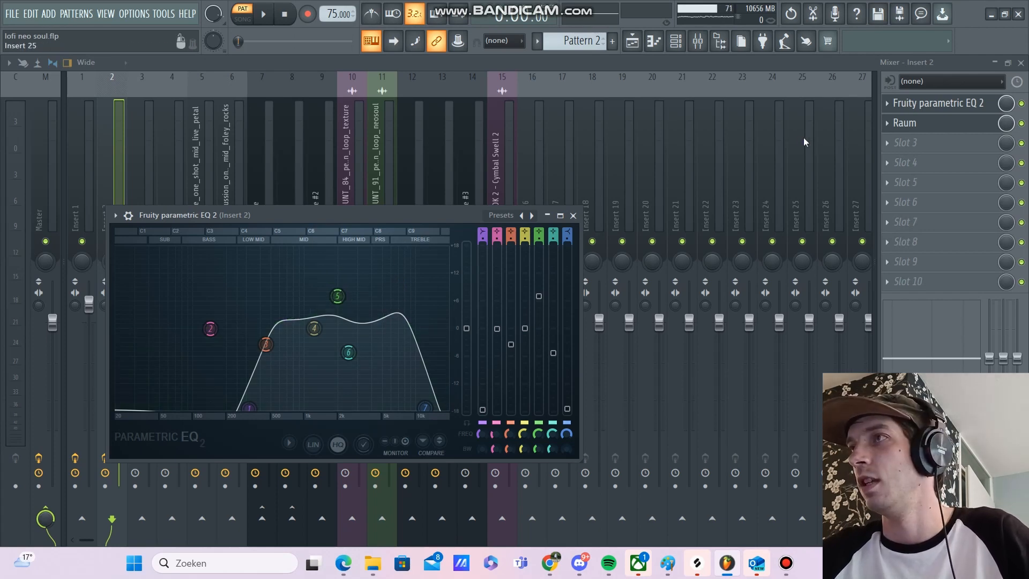
click(925, 125)
drag(336, 236, 482, 193)
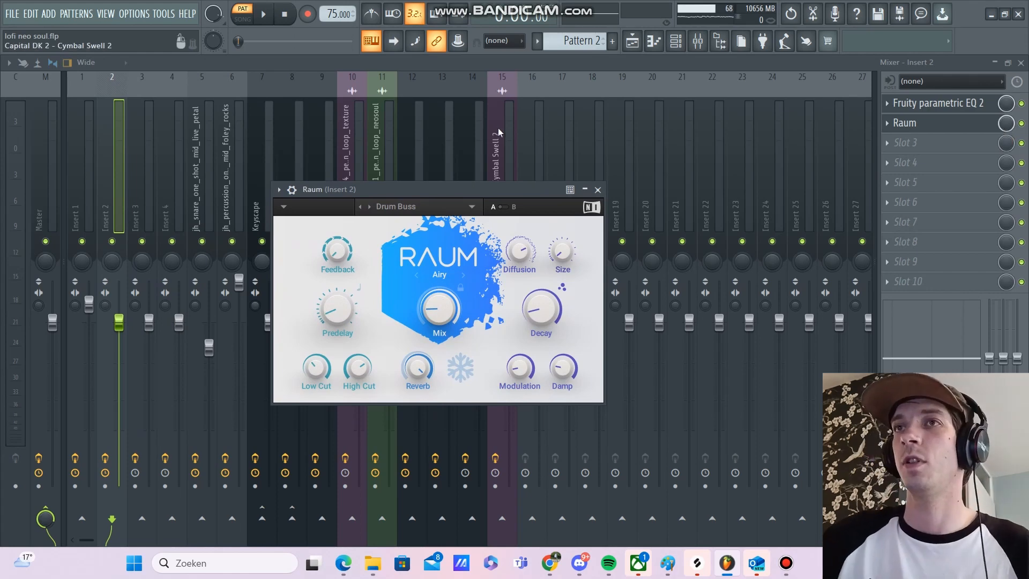
Check the effects on Insert 3 and Insert 4, then examine the snare track's Fruity parametric EQ 2 and Raum
click(142, 148)
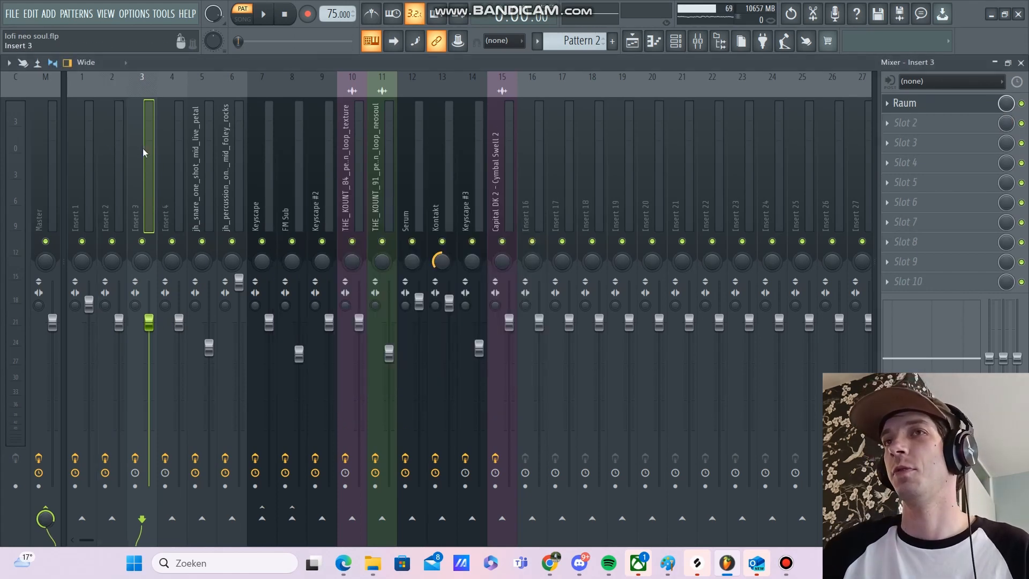
click(171, 159)
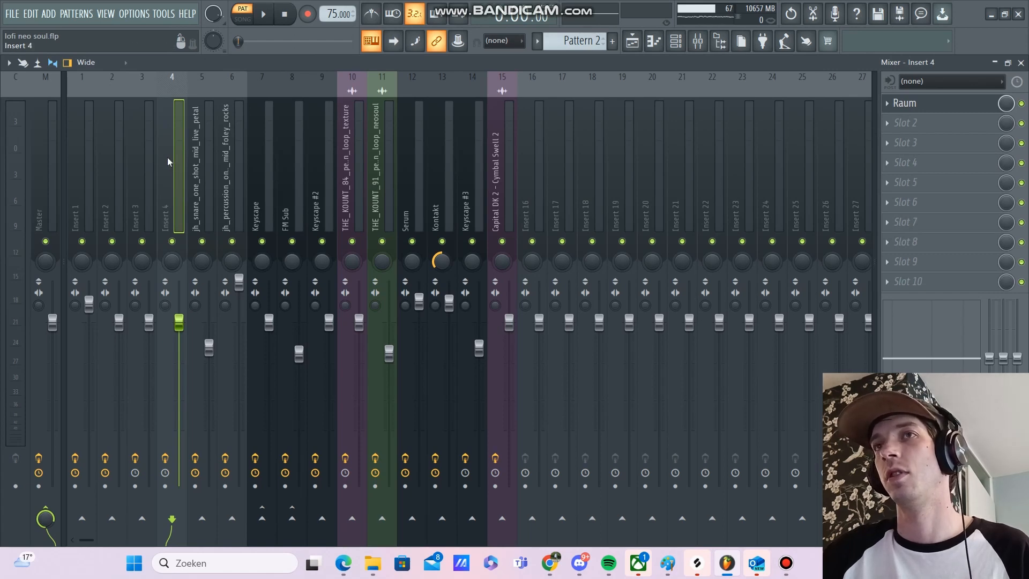
click(199, 166)
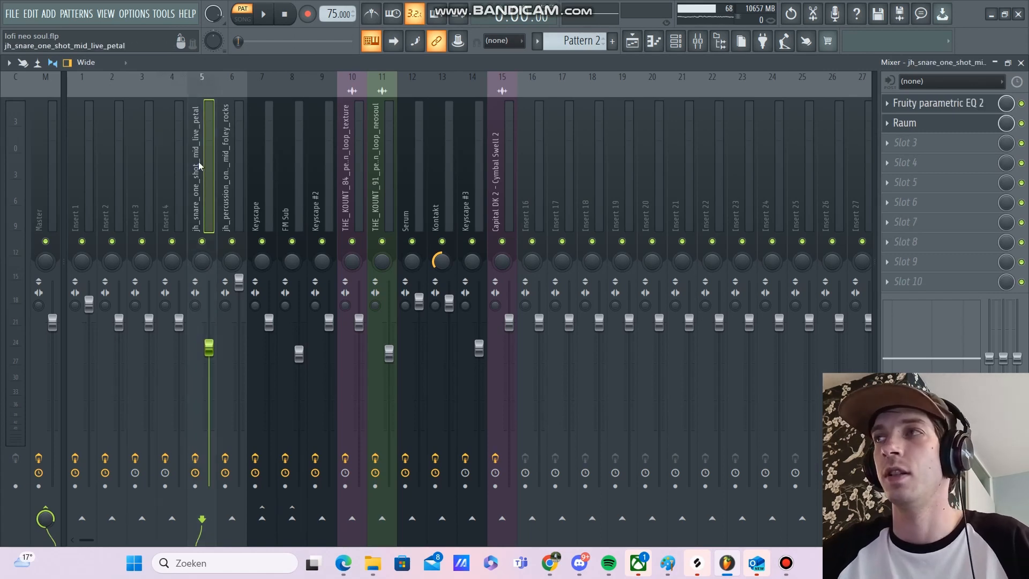
click(917, 105)
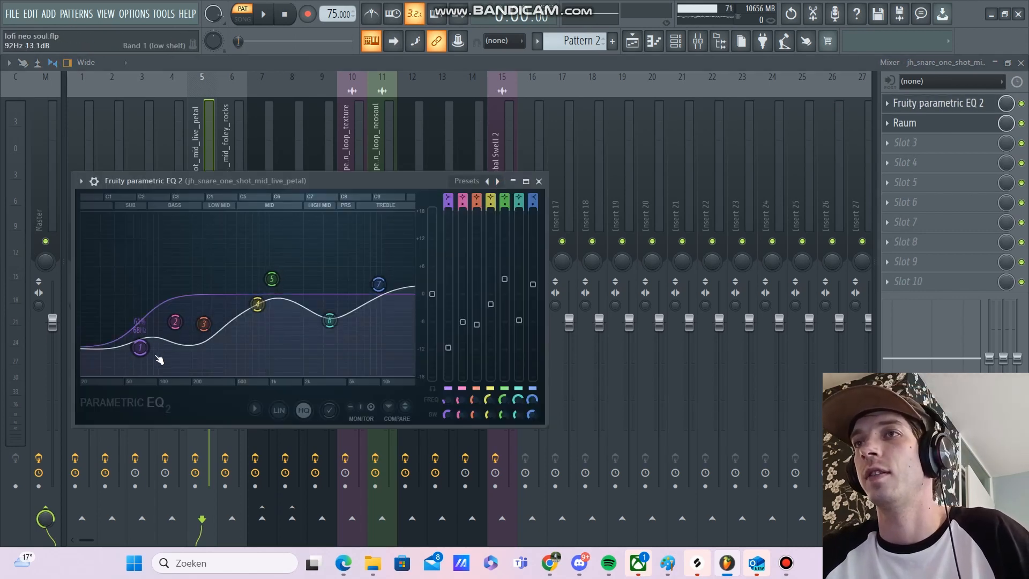
click(910, 132)
Examine the Raum, Fruity parametric EQ 2 and Fruity Stereo Enhancer settings on the foley rocks percussion track, then close them
click(223, 156)
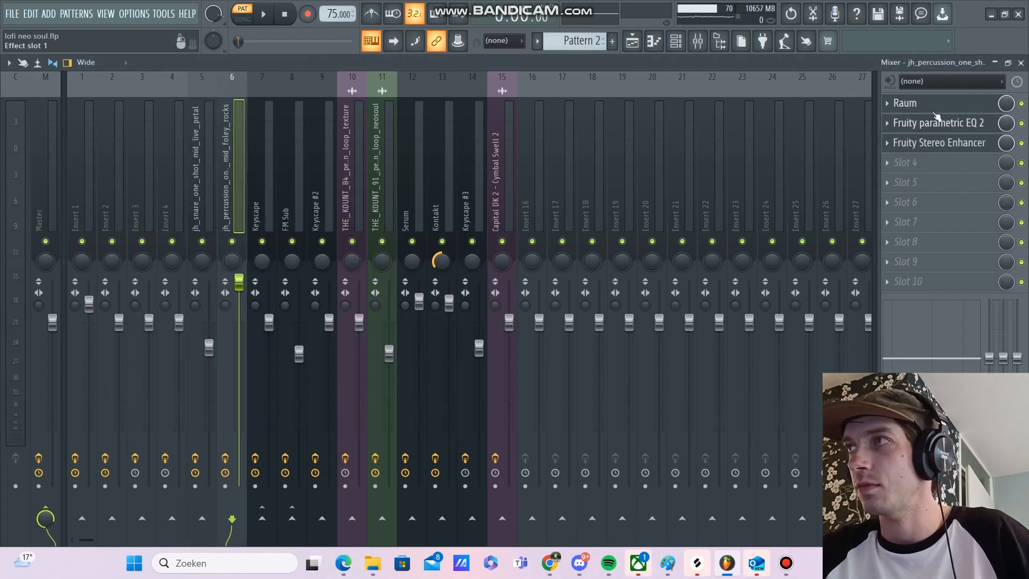
click(964, 109)
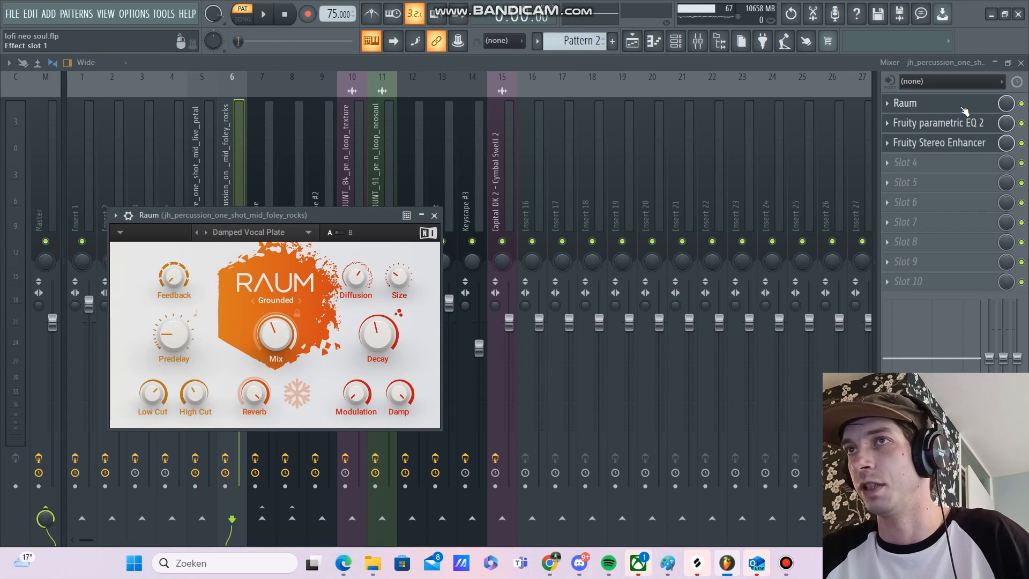
click(932, 130)
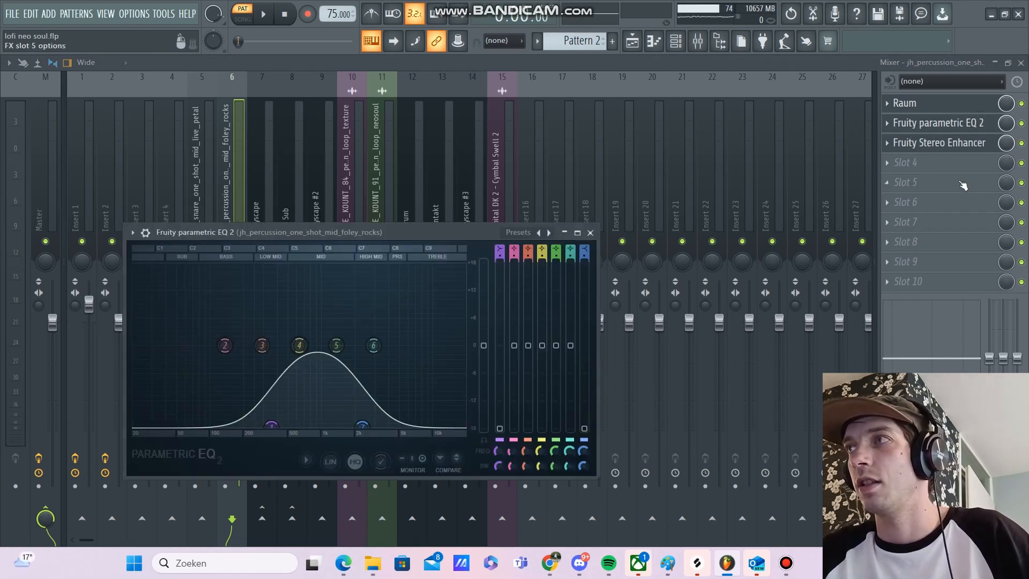
click(952, 143)
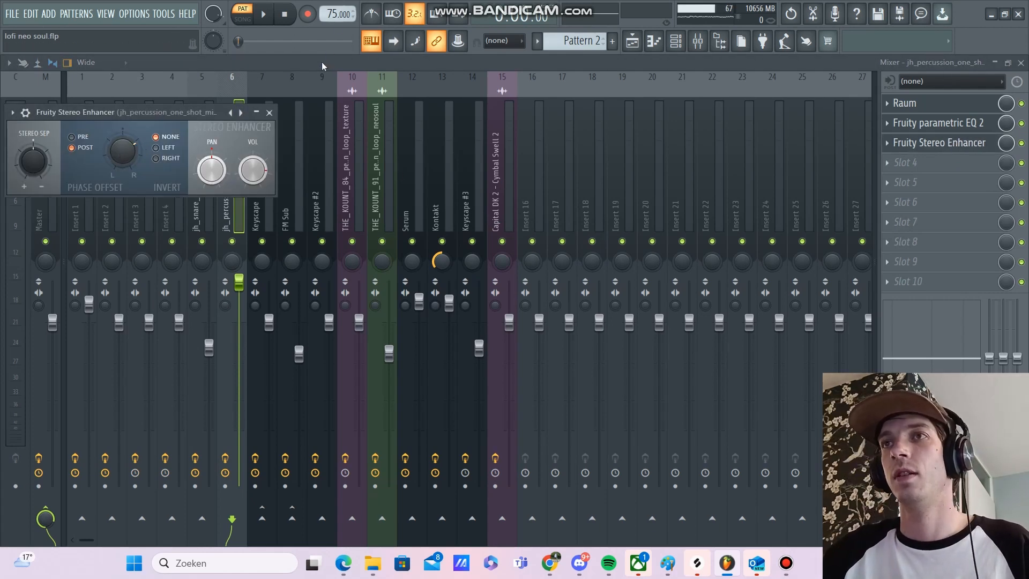
key(Escape)
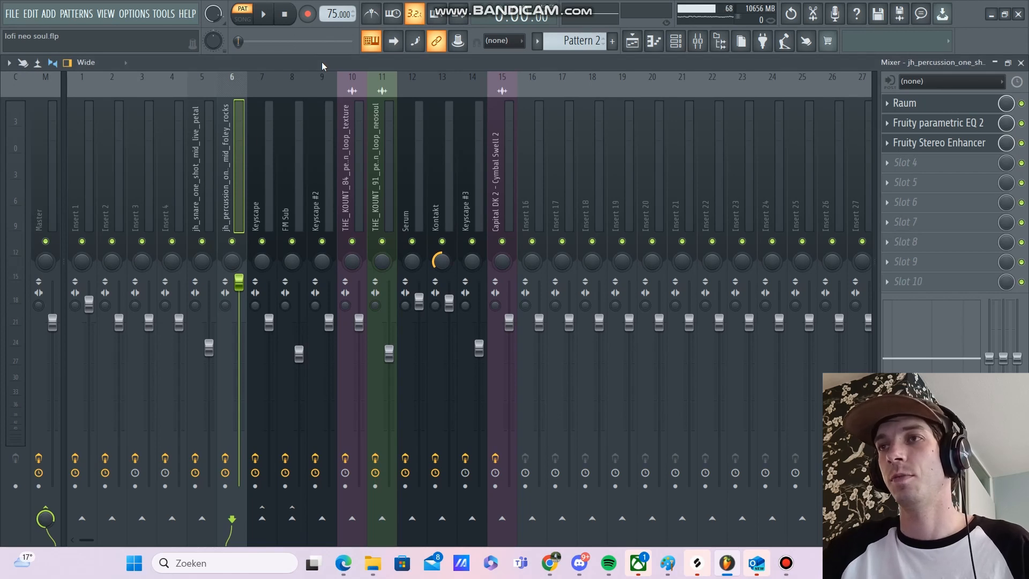
Play the playlist's drum tracks from the fill just before bar 9 and unmute the Street 2 ambience on Track 3
key(F5)
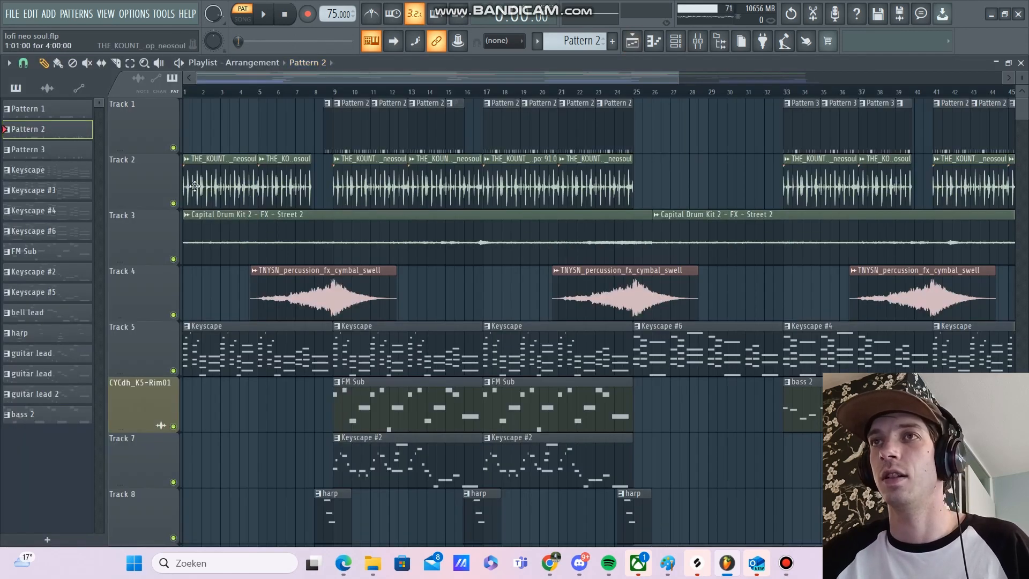
double_click(194, 185)
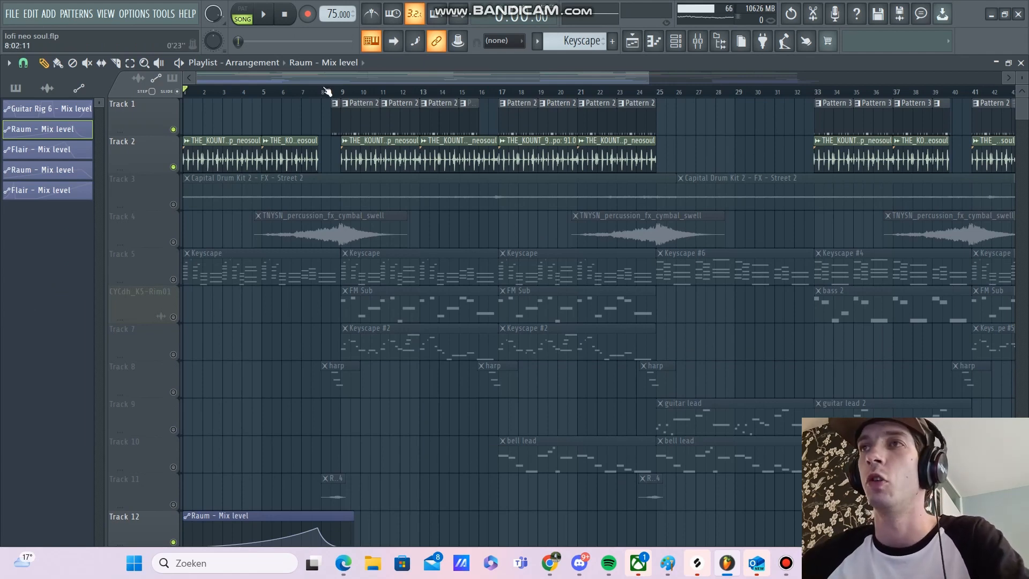
click(333, 91)
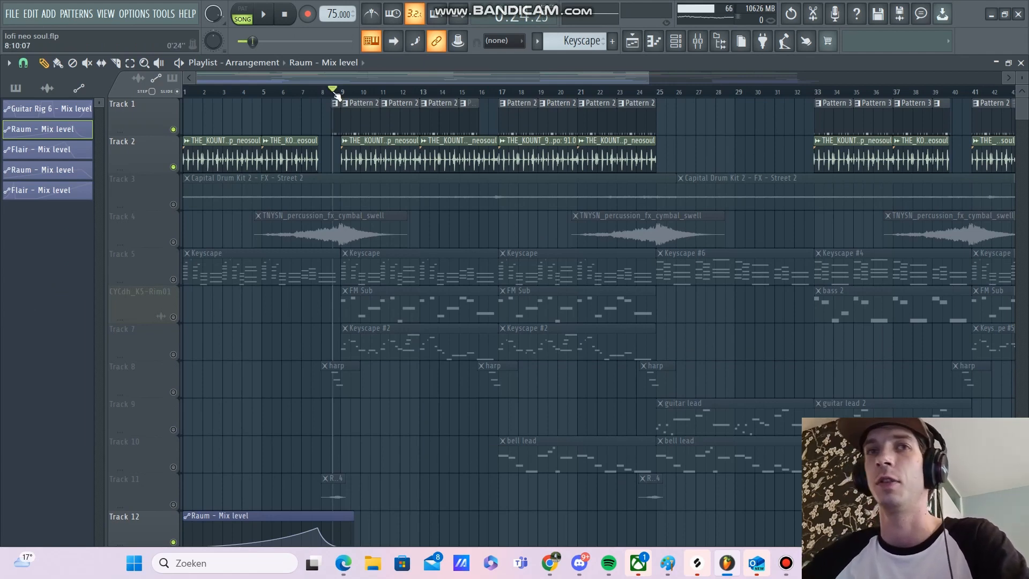
key(space)
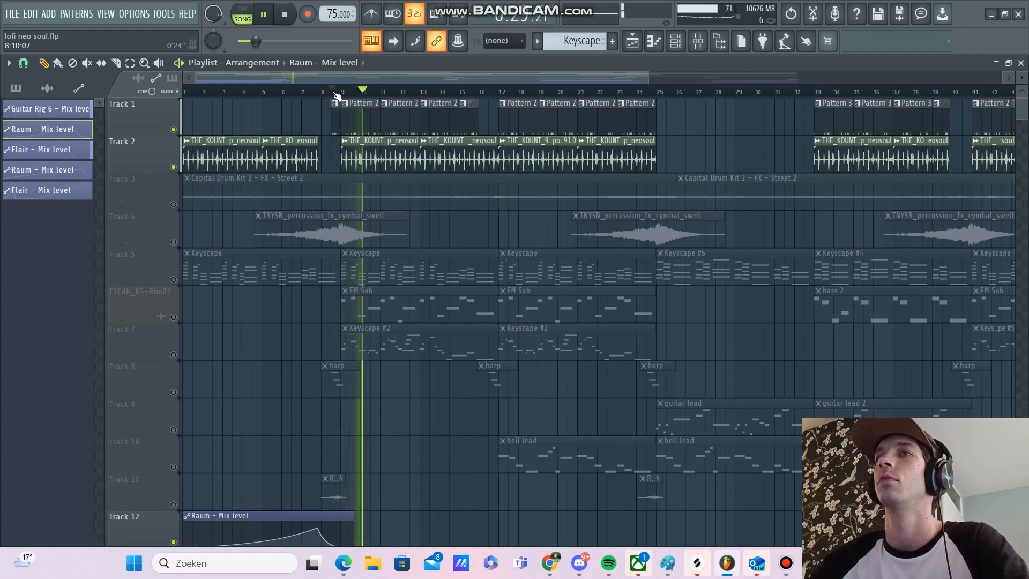
click(174, 204)
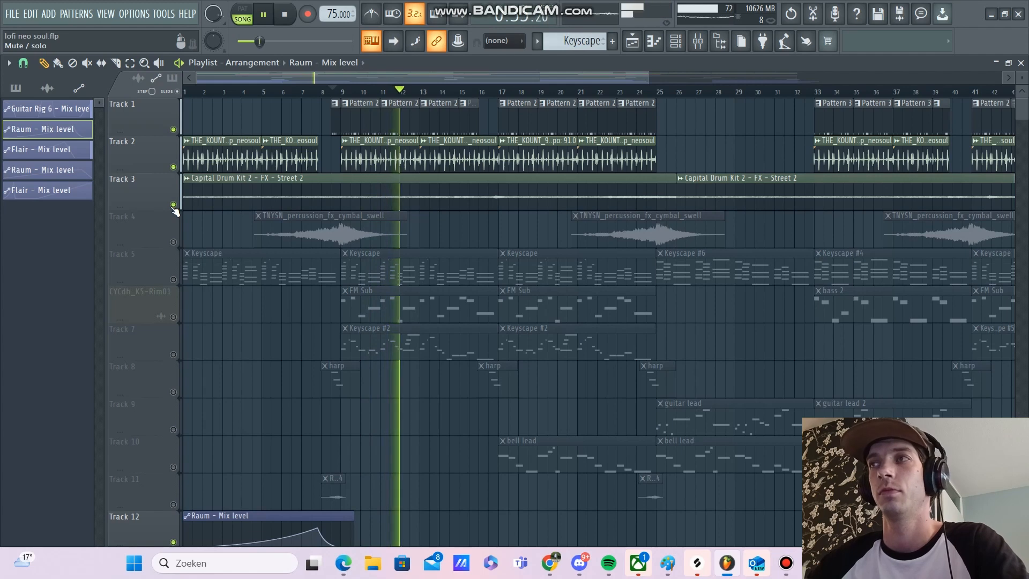
key(space)
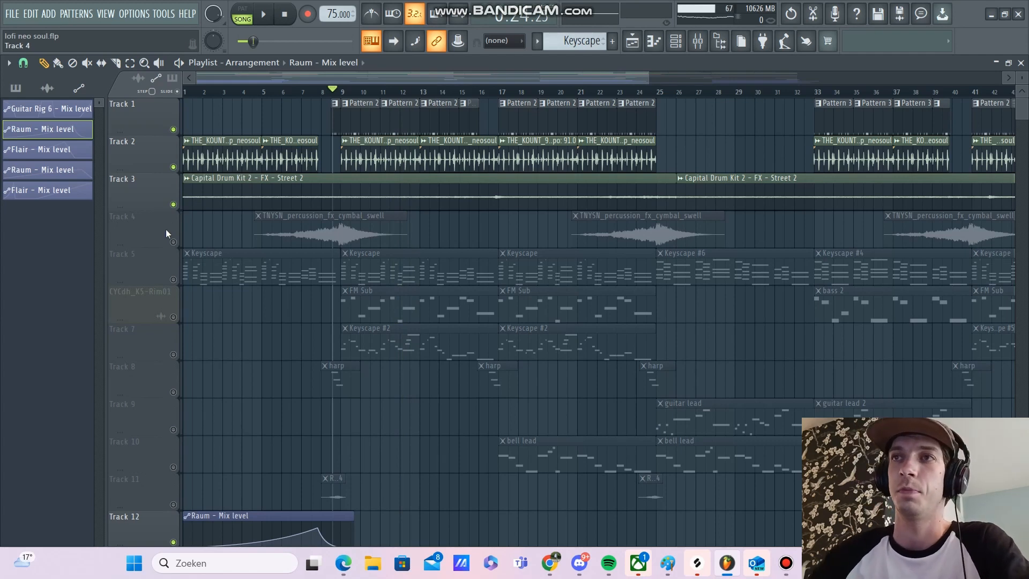
Open the Keyscape pattern in the piano roll, play its chords in pattern mode and look over the notes
key(F7)
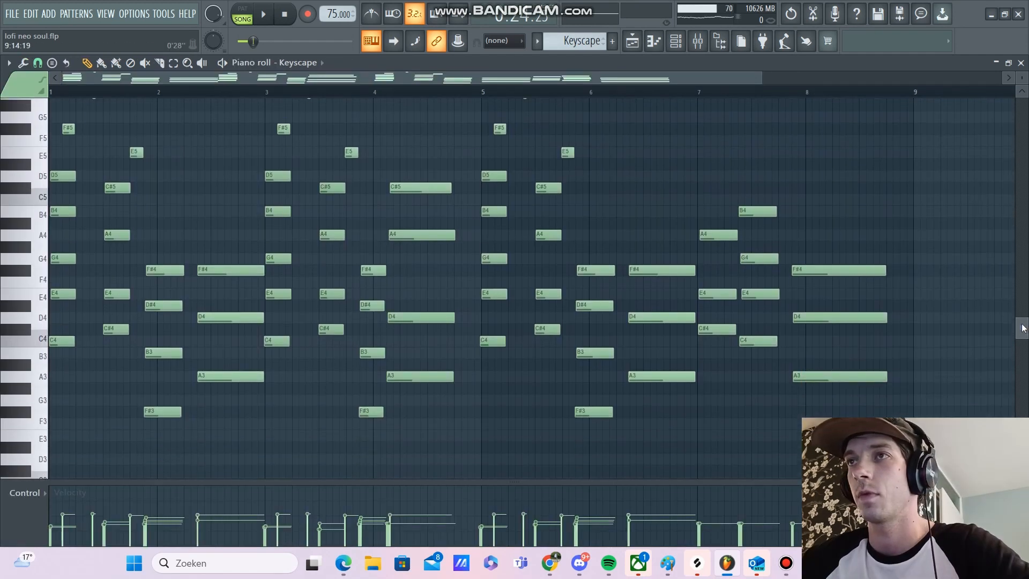
drag(1019, 315, 1020, 318)
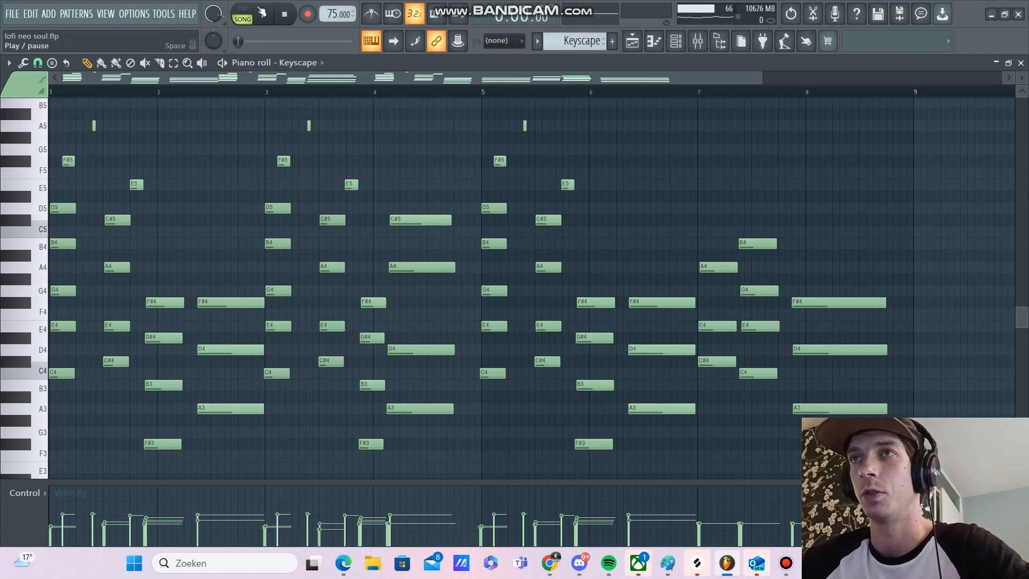
click(261, 15)
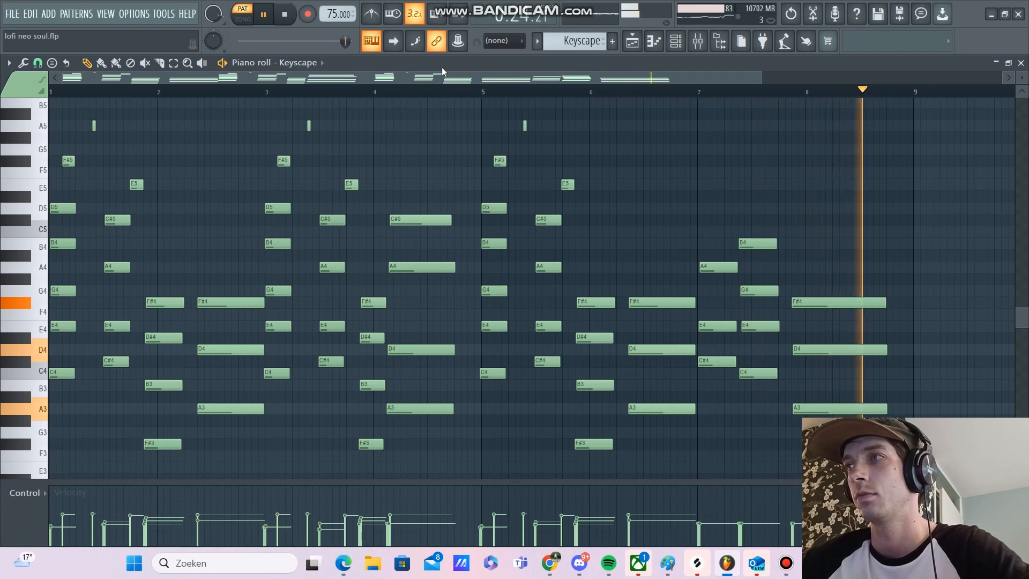
key(space)
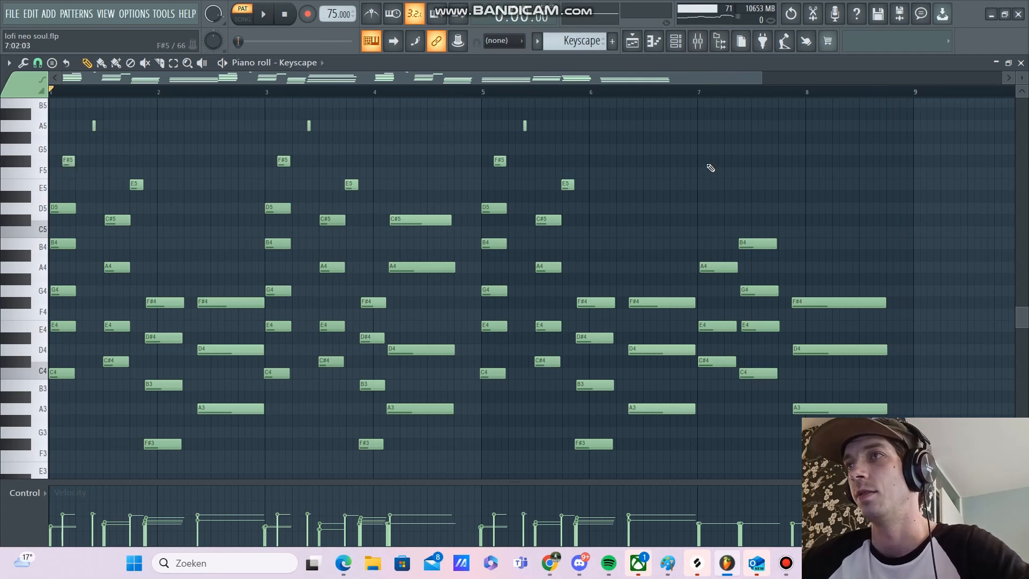
scroll(706, 168, up, 3)
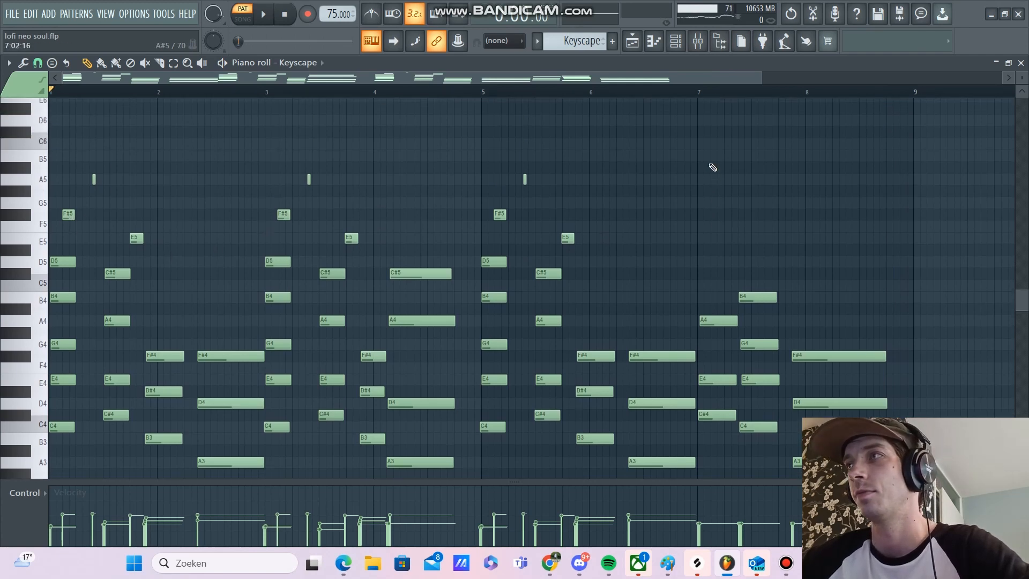
Close the piano roll and open the Keyscape instrument to view its Rhodes - Classic Amp Early 70s sound
click(1021, 63)
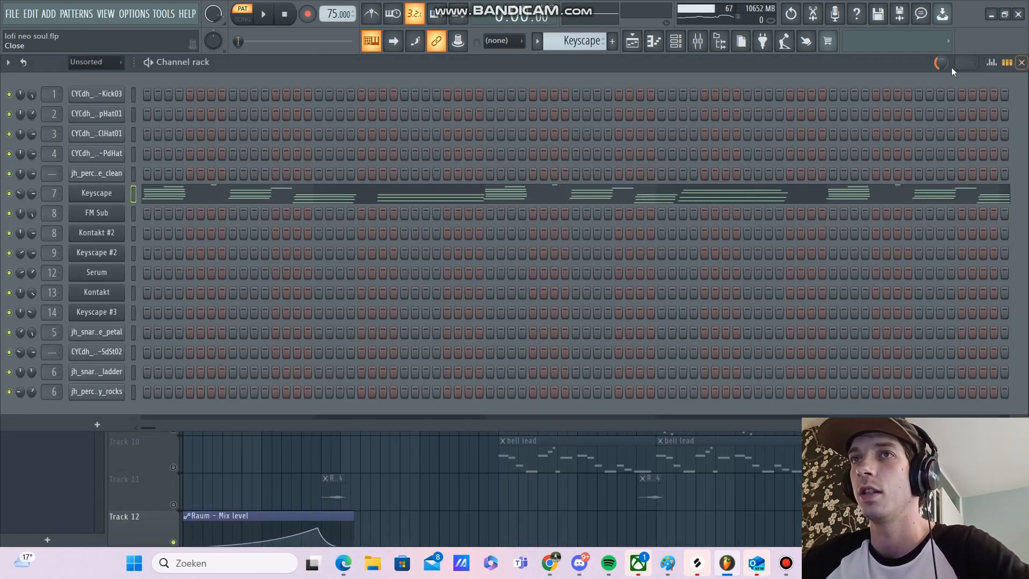
click(106, 196)
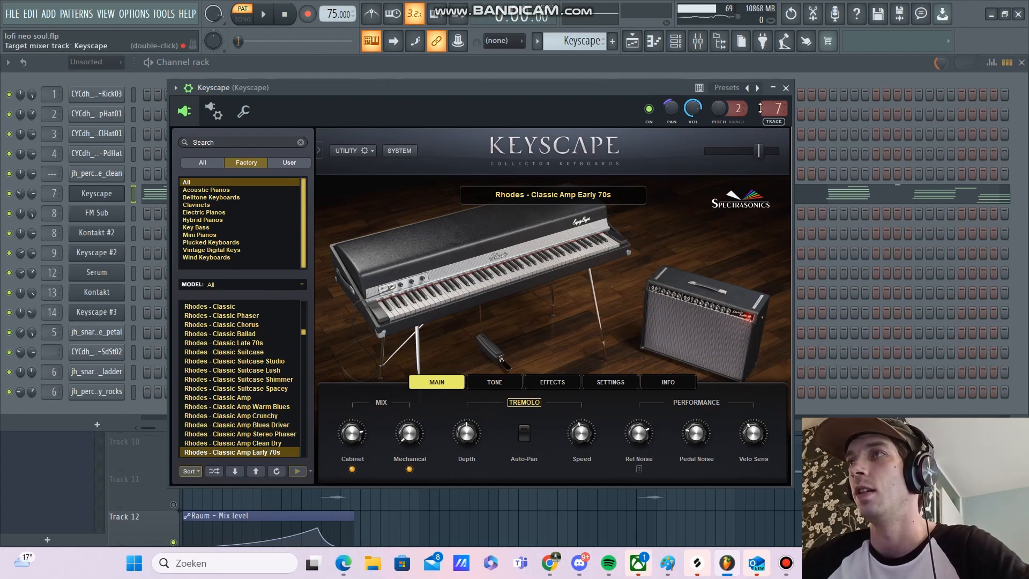
Examine the Keyscape mixer track's Fruity Stereo Enhancer, Raum, Fruity parametric EQ 2 and Fruity Limiter, then close the mixer and return to the channel rack
click(695, 46)
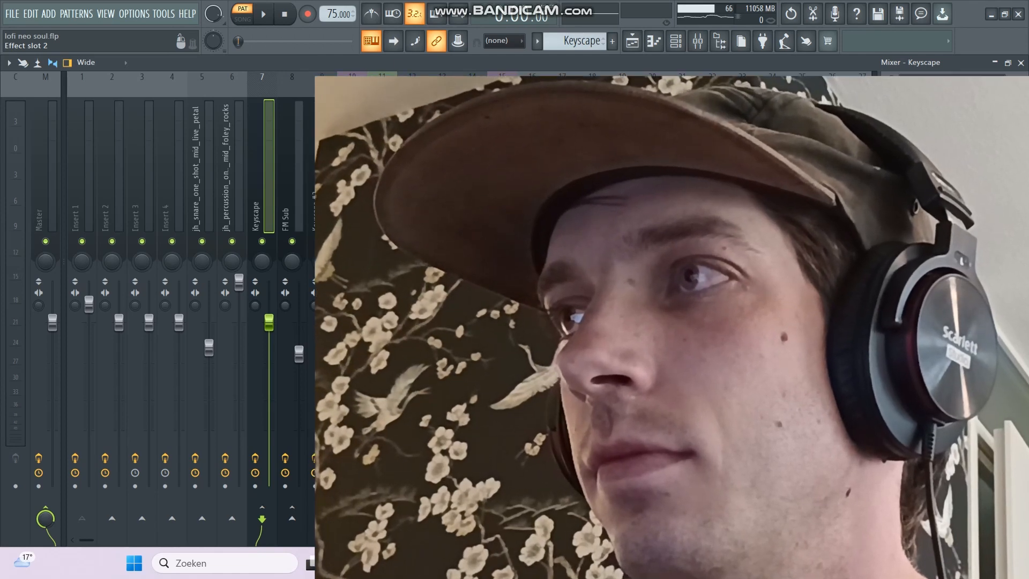
click(917, 124)
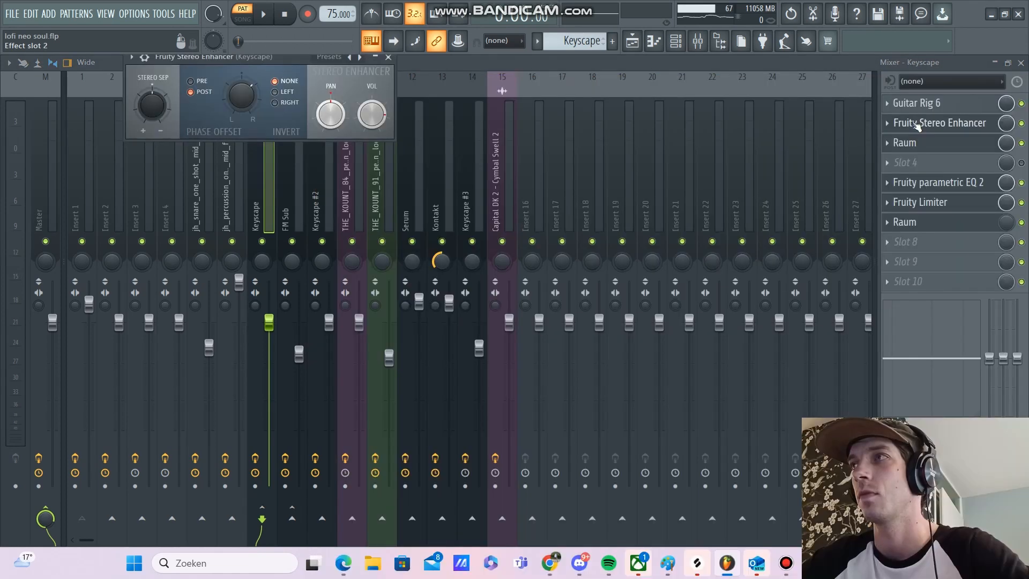
drag(298, 57, 386, 77)
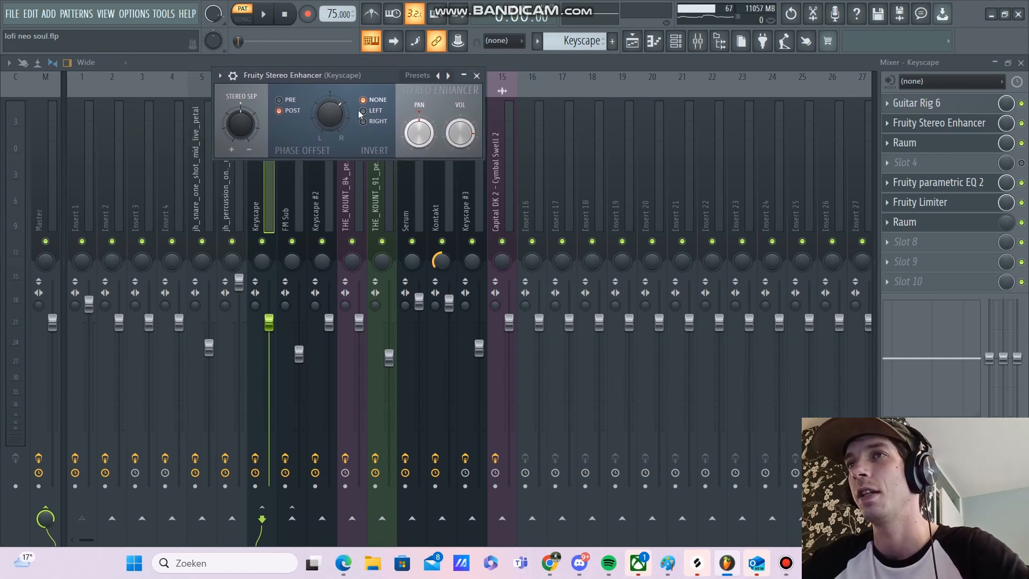
click(905, 144)
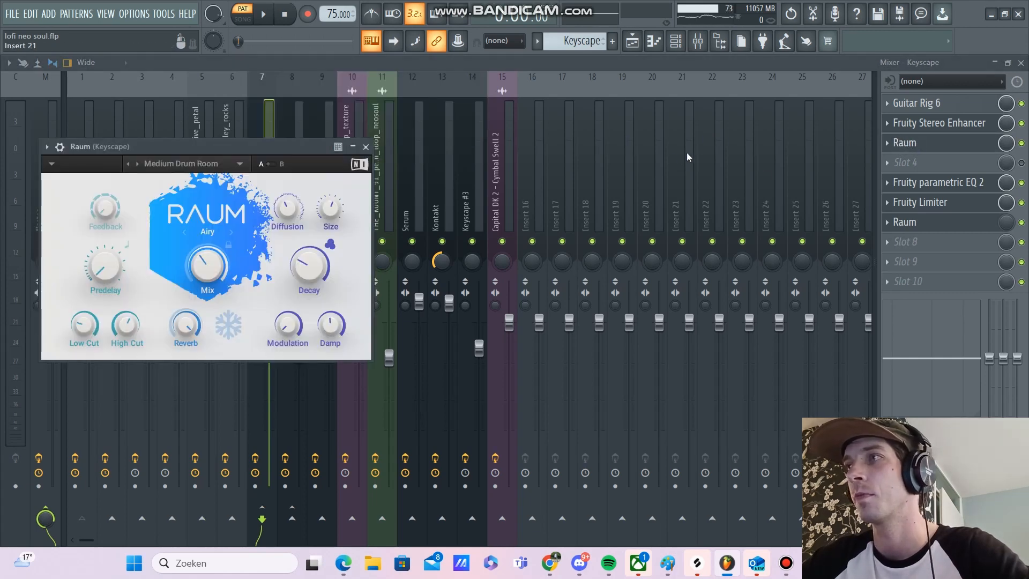
click(942, 183)
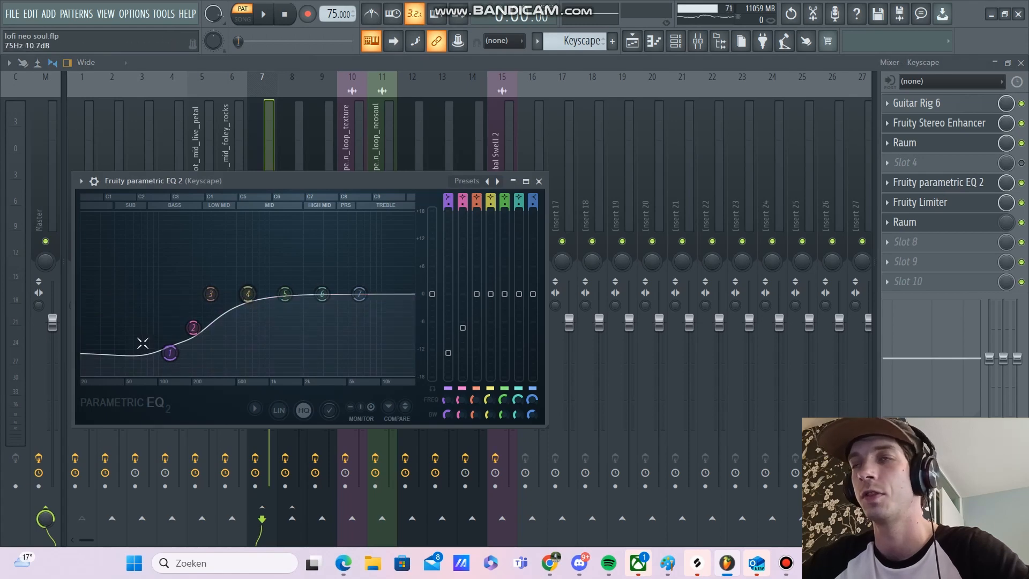
click(922, 202)
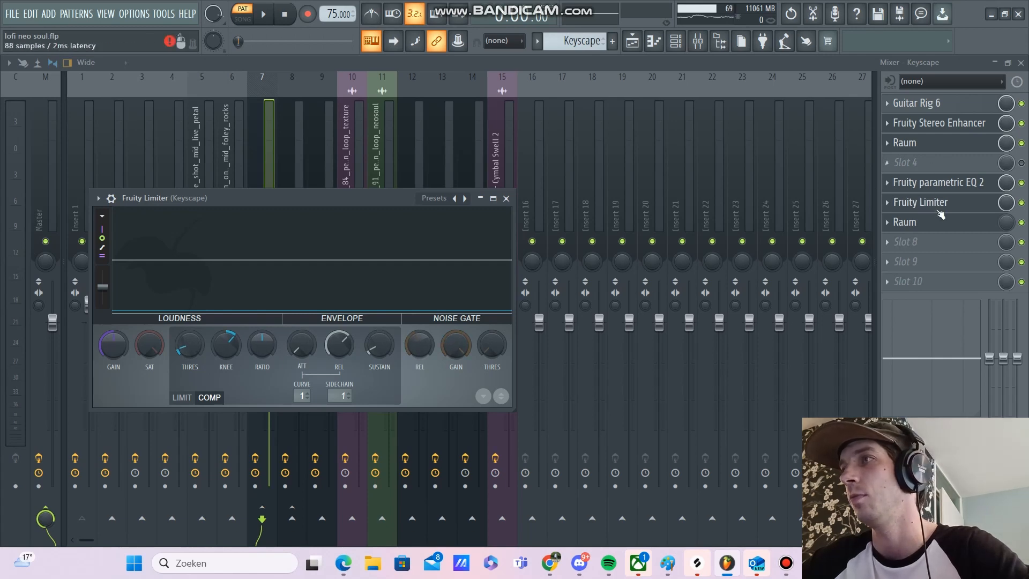
click(498, 71)
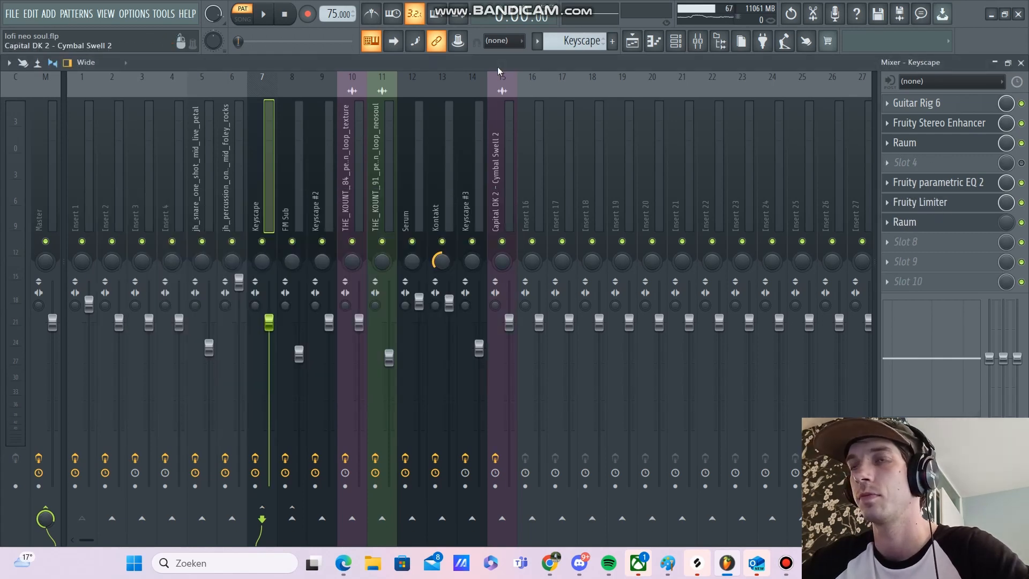
click(1021, 63)
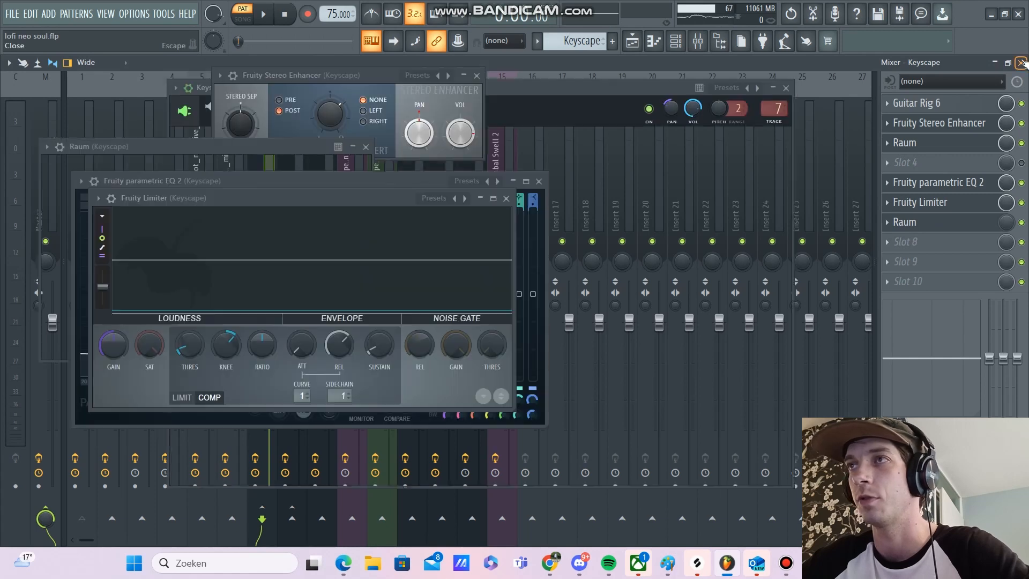
click(670, 74)
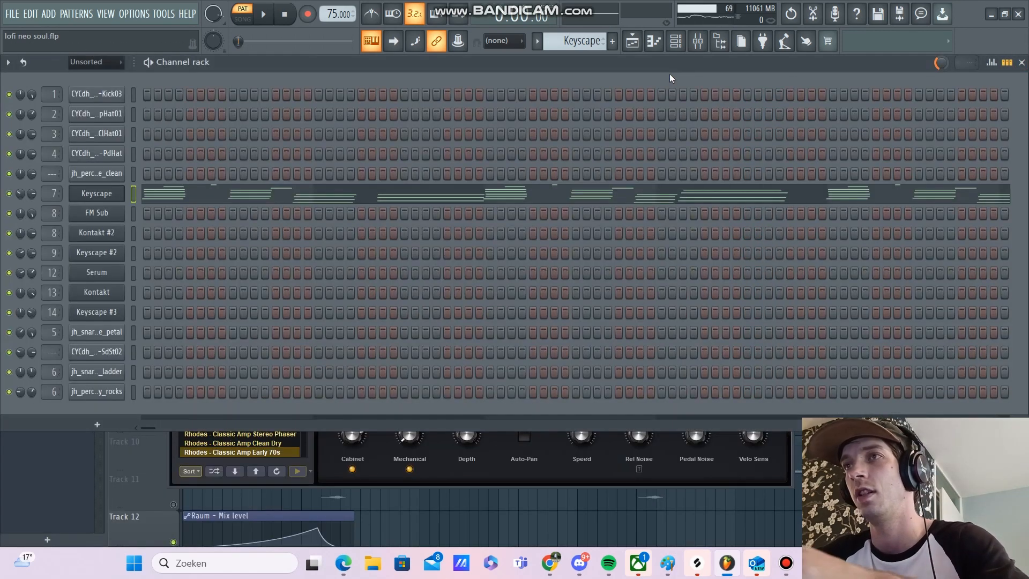
Unmute the playlist track holding the FM Sub bass clips and look over the FM Sub notes in the piano roll
click(632, 41)
click(173, 316)
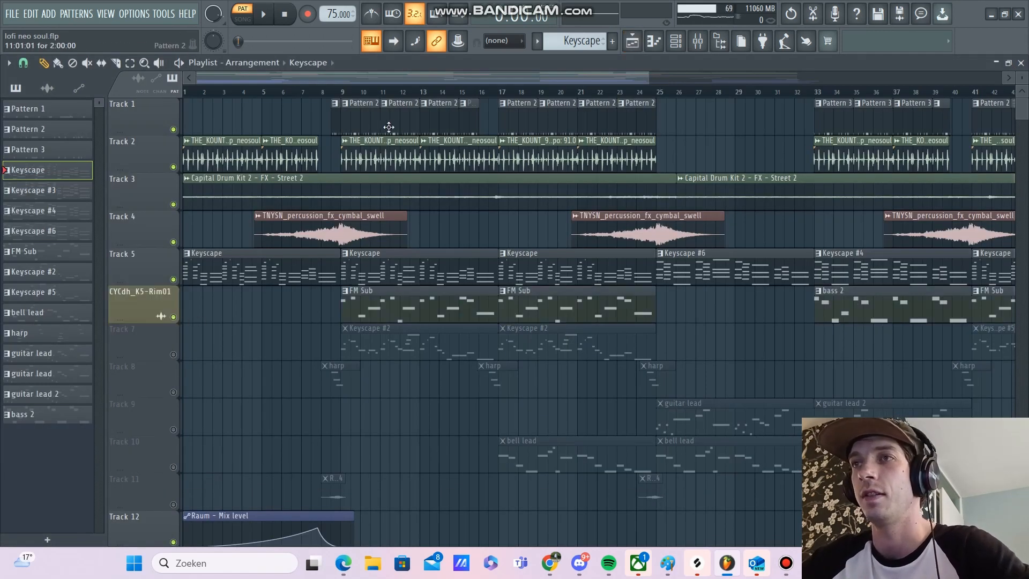
double_click(355, 301)
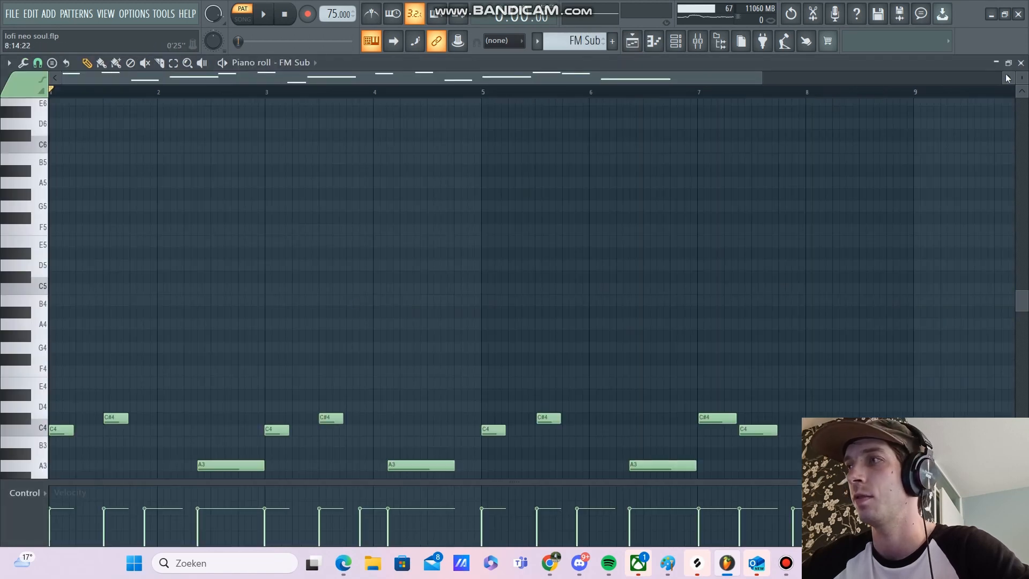
drag(1020, 306, 1020, 339)
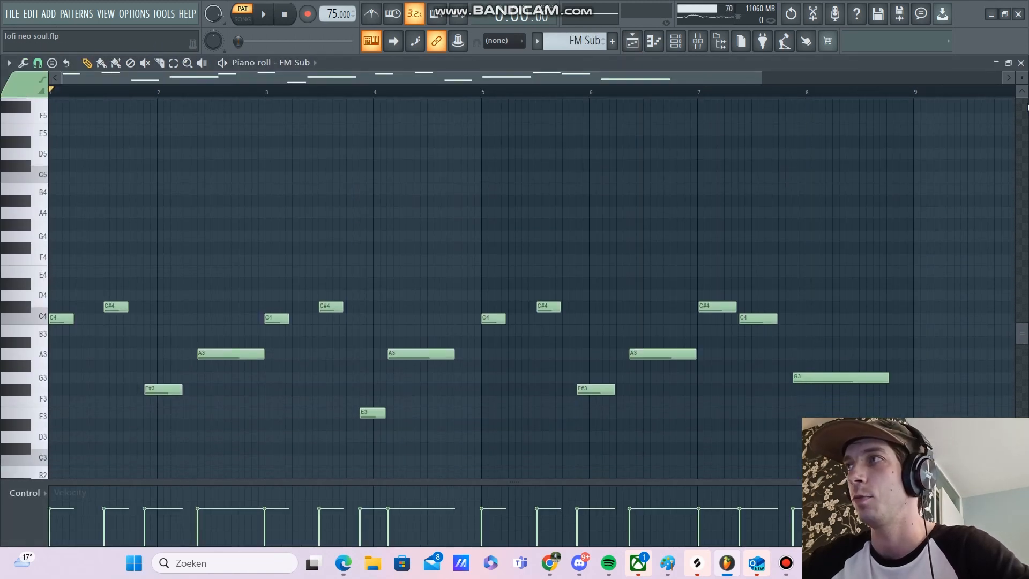
click(1021, 62)
Open the FM Sub channel's Fruity DX10 synth and look through its list of presets
click(97, 213)
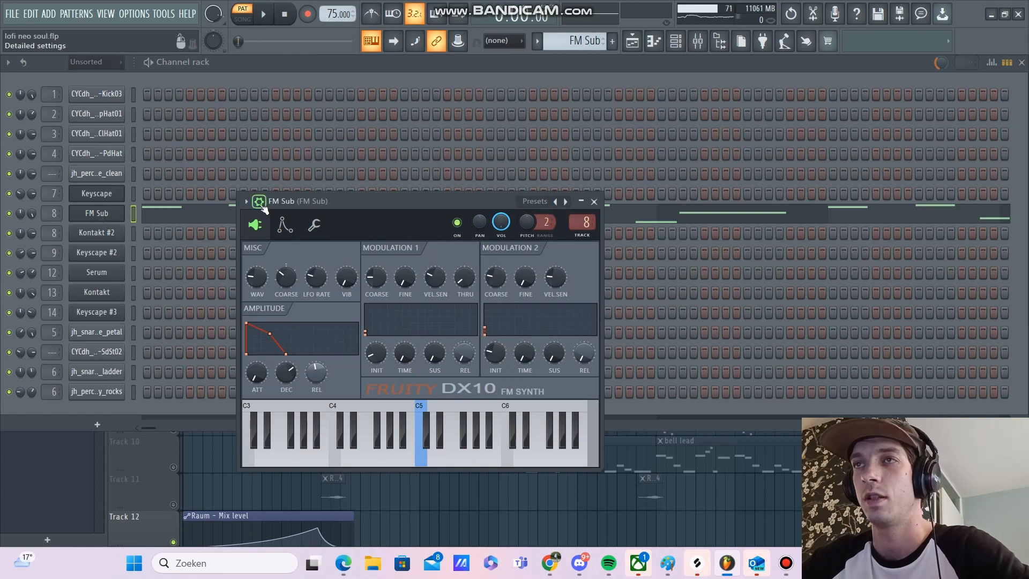
click(246, 201)
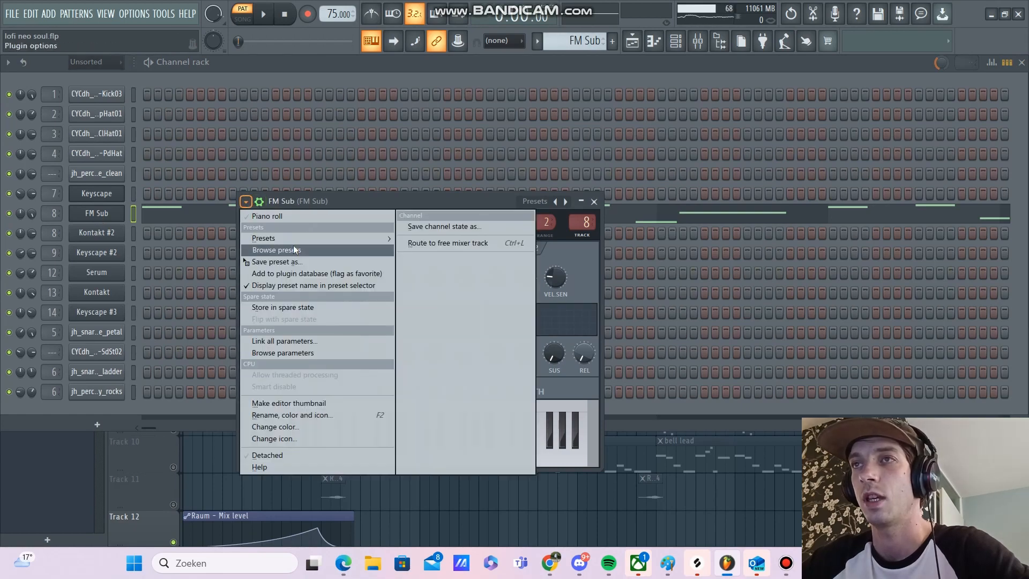
mouse_move(293, 240)
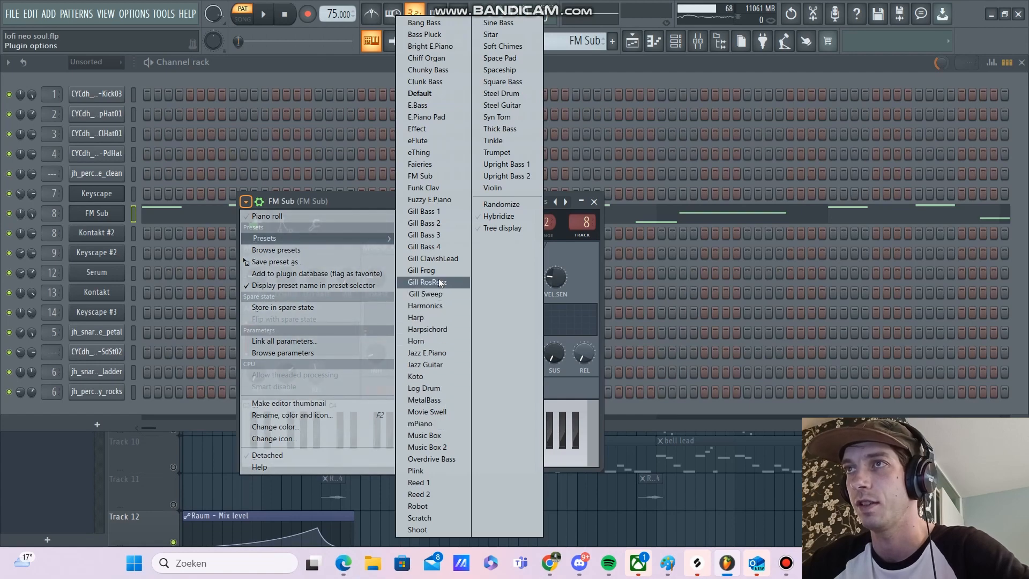
click(358, 199)
Examine the Fruity Limiter and Fruity WaveShaper on the FM Sub mixer track, then return to the channel rack
click(698, 43)
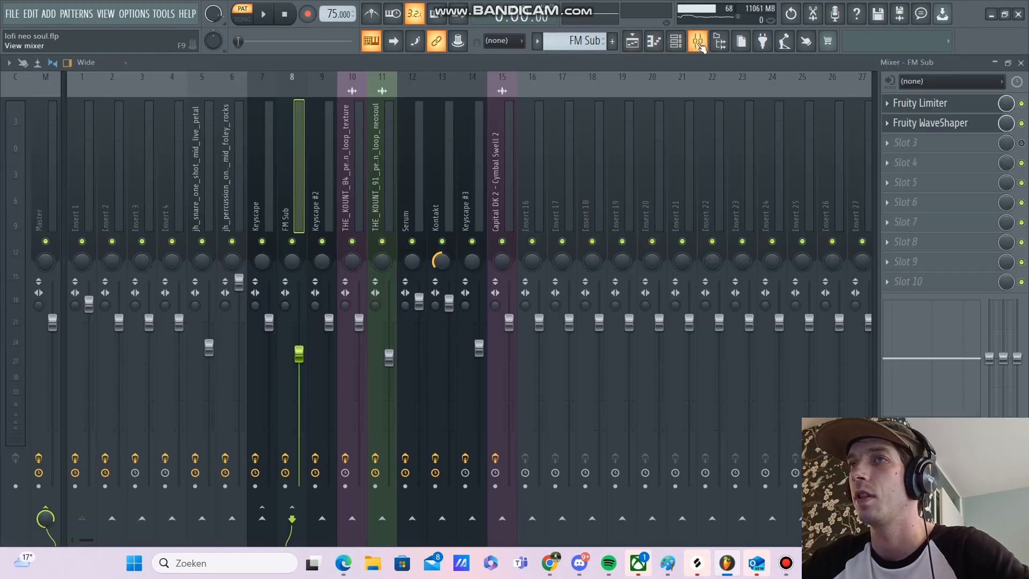
click(963, 105)
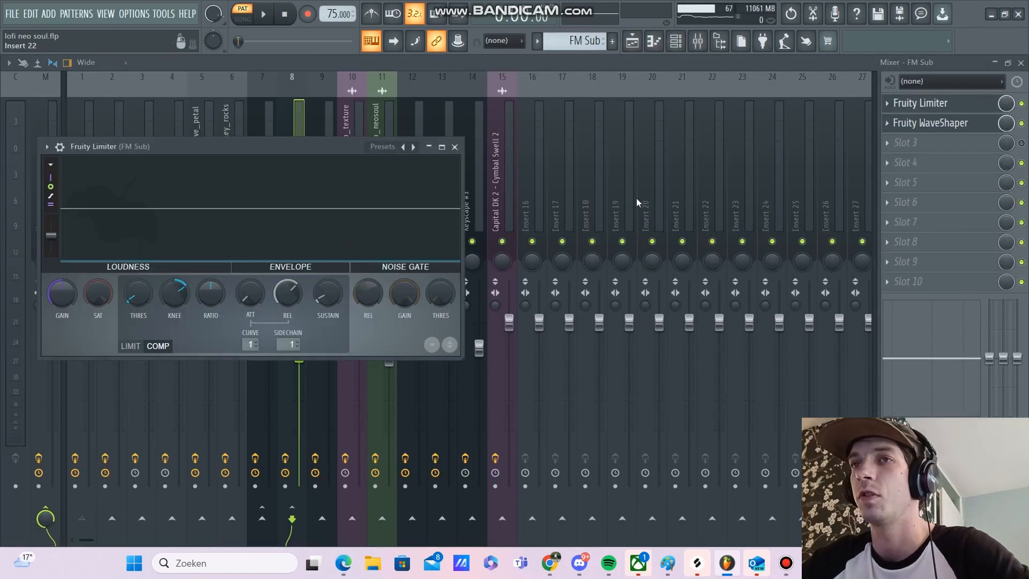
click(931, 124)
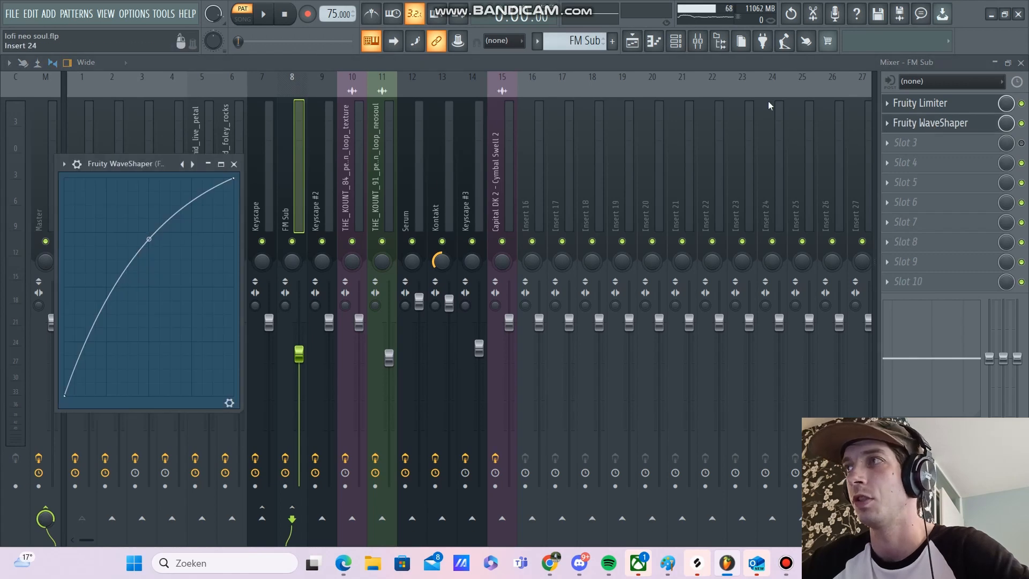
click(939, 103)
drag(309, 153, 567, 136)
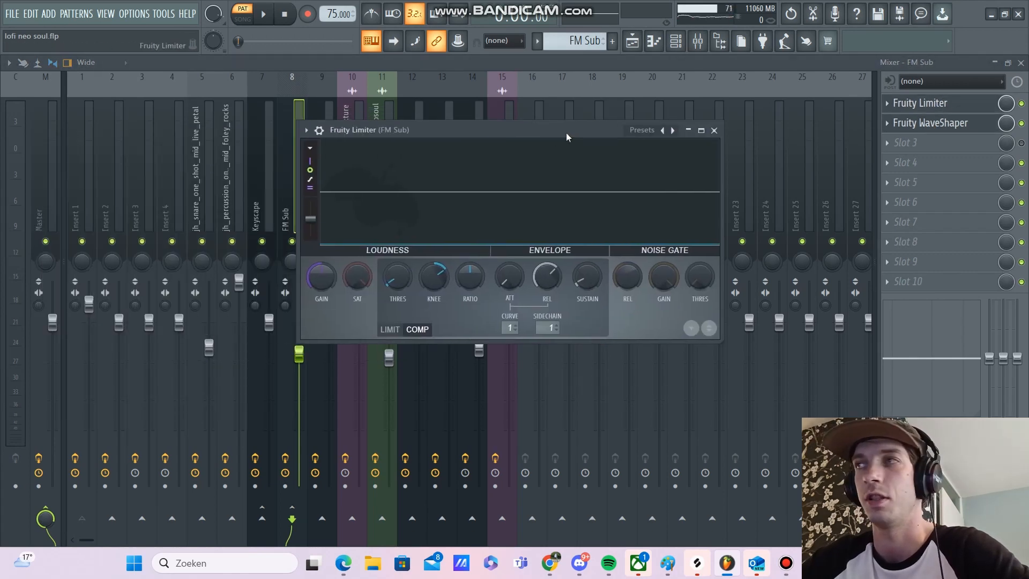
click(993, 63)
click(557, 74)
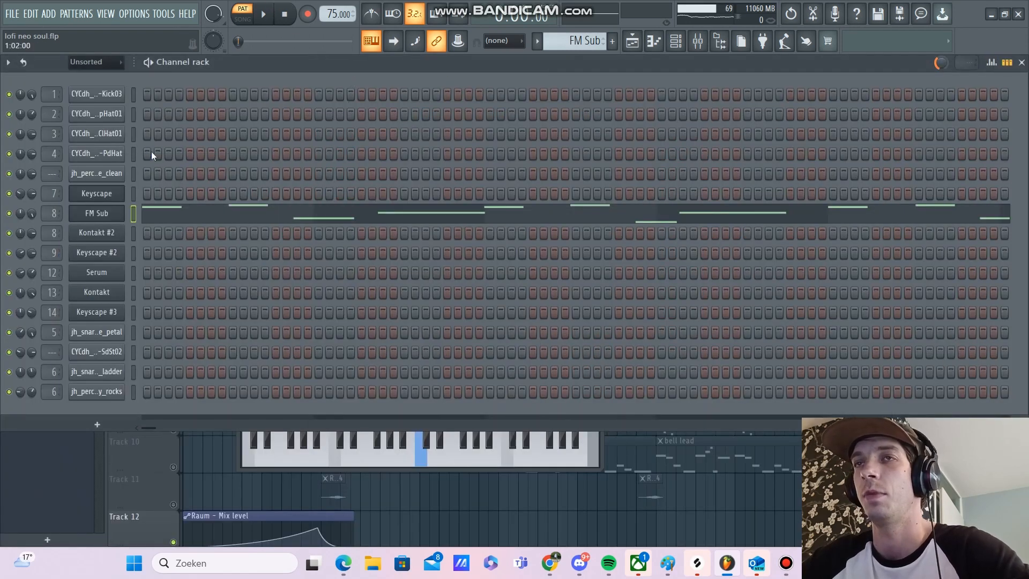
Open the FM Sub bassline in the piano roll and play it in pattern mode
right_click(162, 208)
click(164, 208)
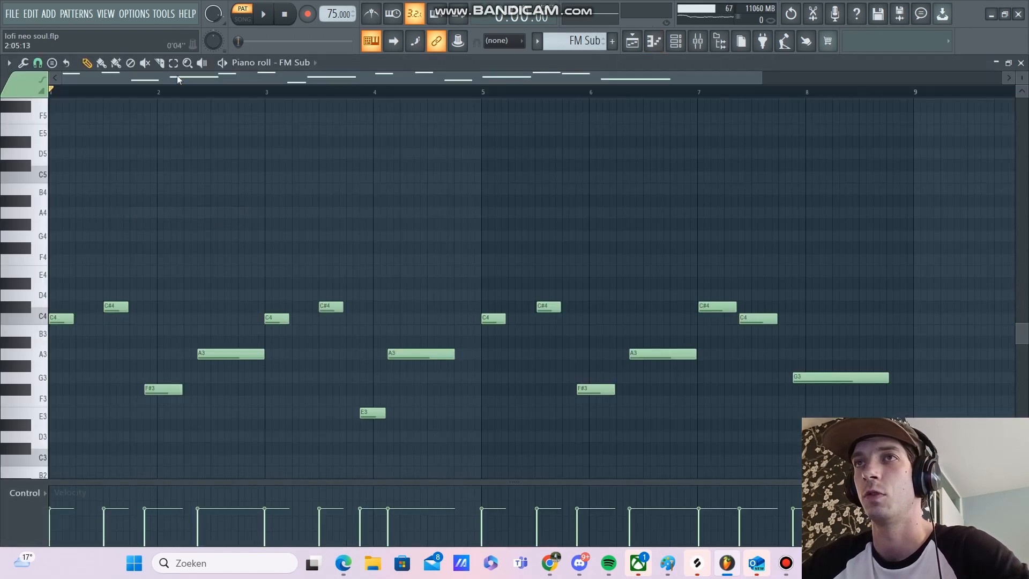
key(space)
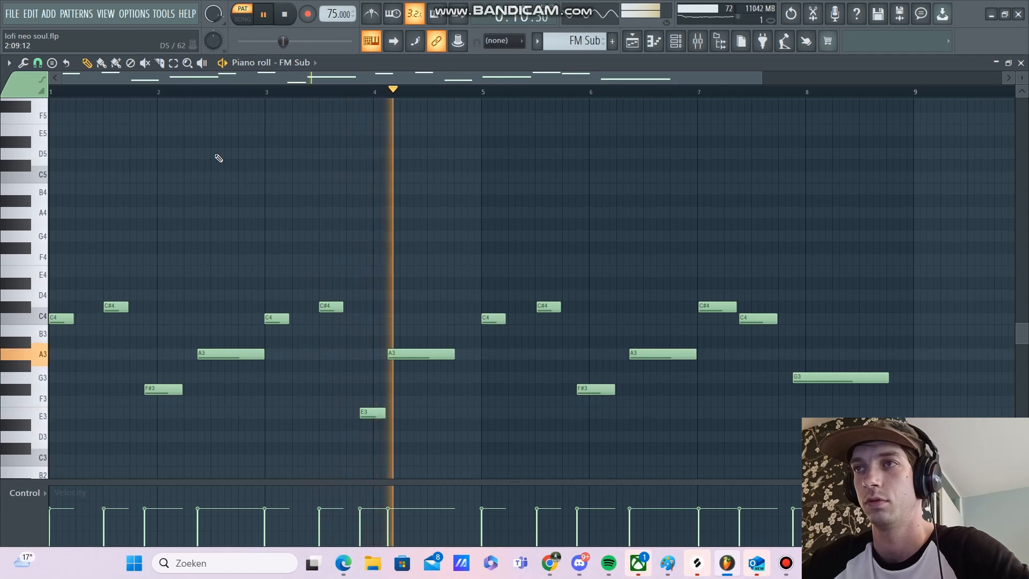
key(space)
Play the arrangement in song mode from around bar 9 to hear the bass with the chords and drums
key(F5)
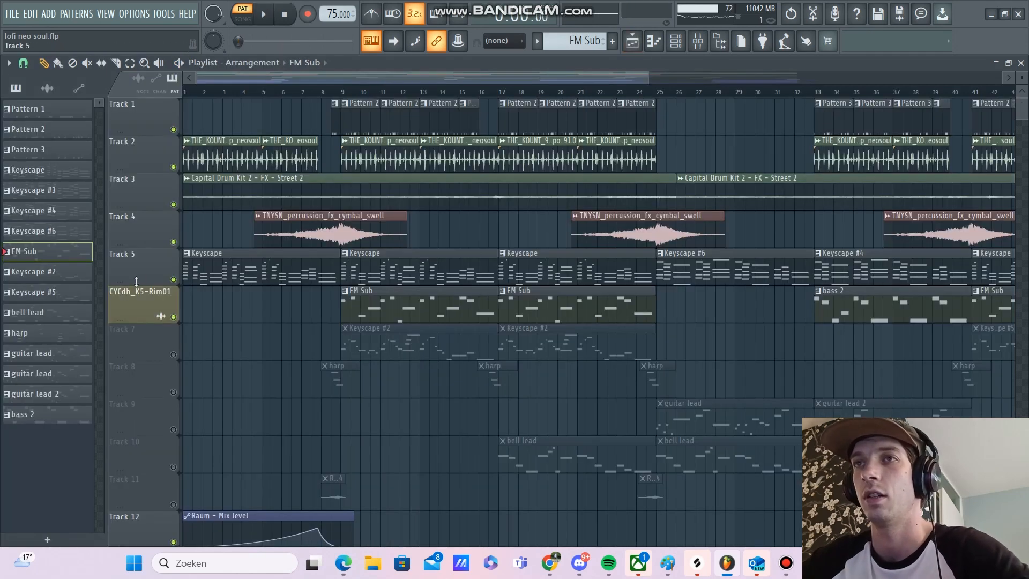
click(341, 93)
click(265, 17)
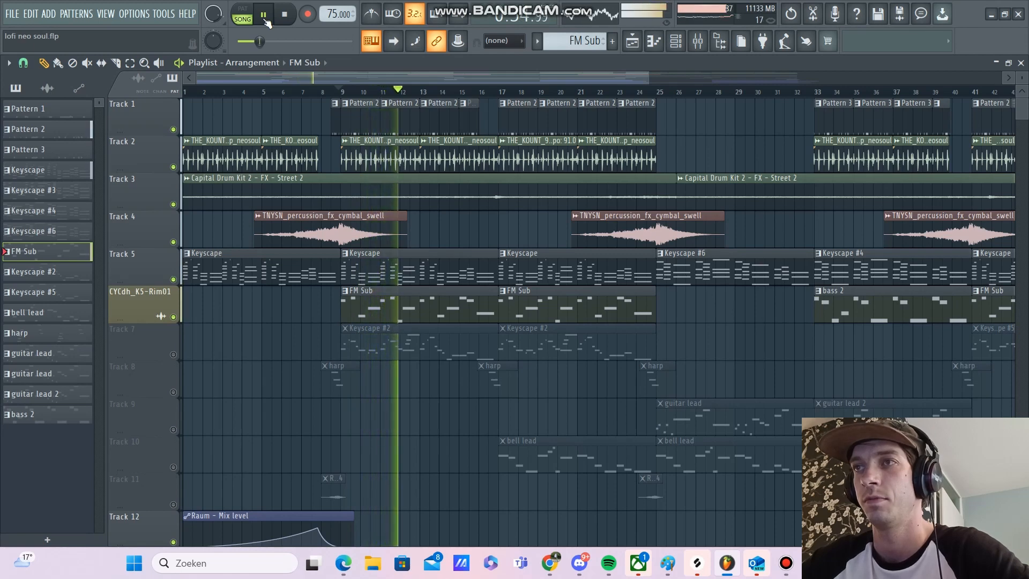
click(263, 15)
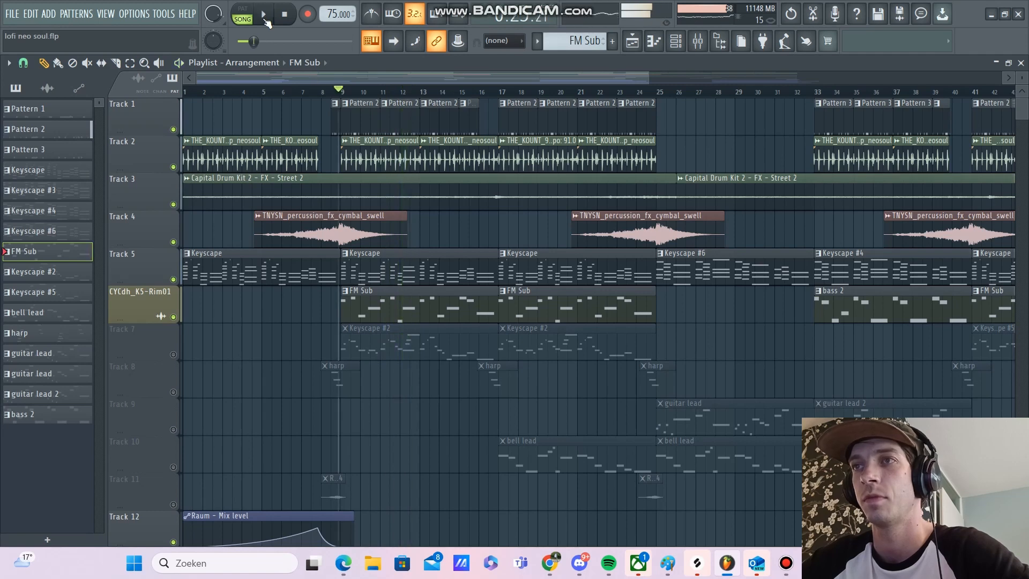
Unmute the harp clips on Track 8 and view the harp pattern's notes in the piano roll
click(174, 392)
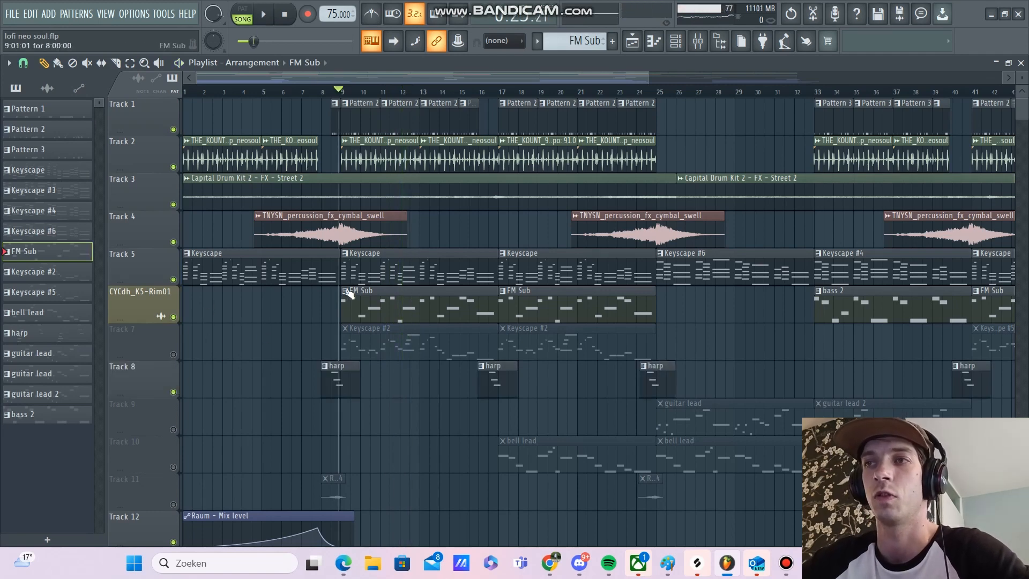
double_click(338, 375)
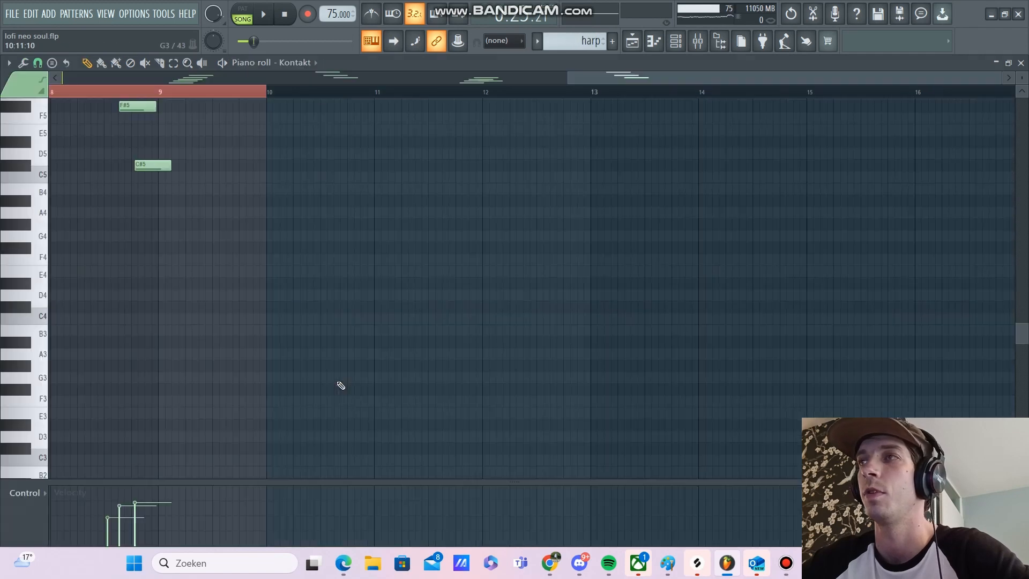
click(1021, 63)
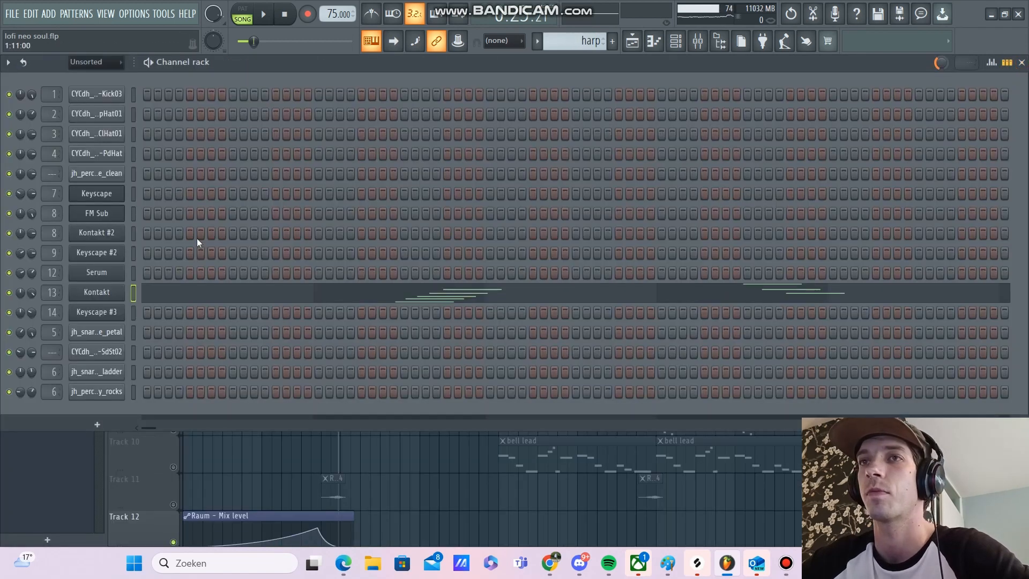
right_click(98, 295)
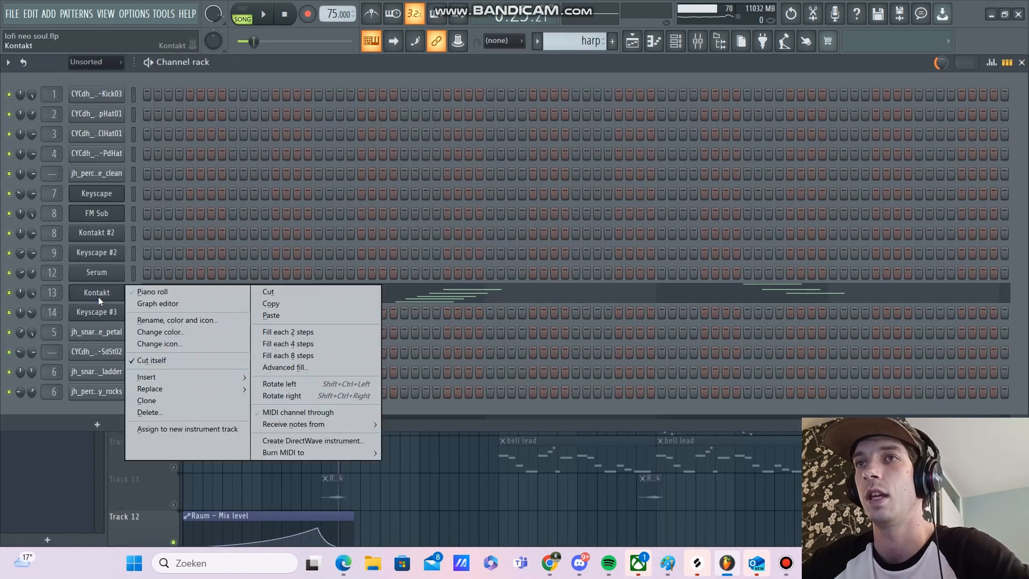
click(166, 291)
click(1022, 63)
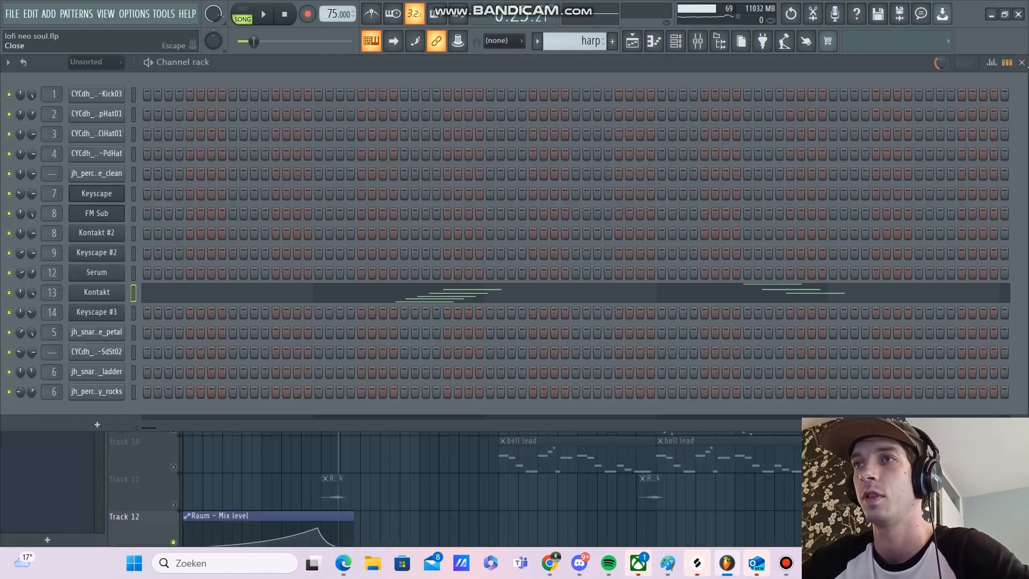
View the Harp instrument in Kontakt and examine its mixer track's Replika, Fruity parametric EQ 2 and Raum
click(98, 292)
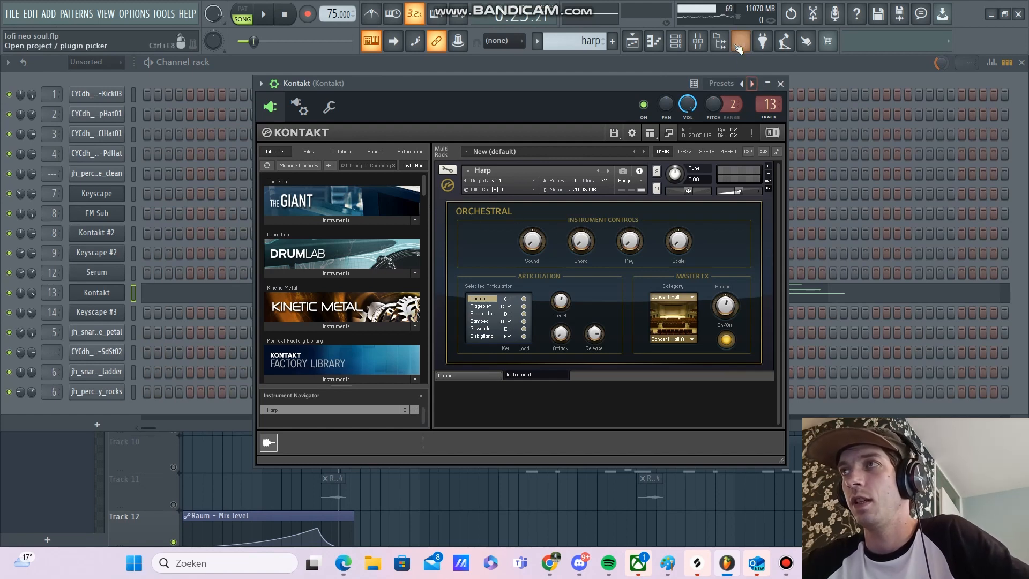
click(697, 41)
double_click(583, 113)
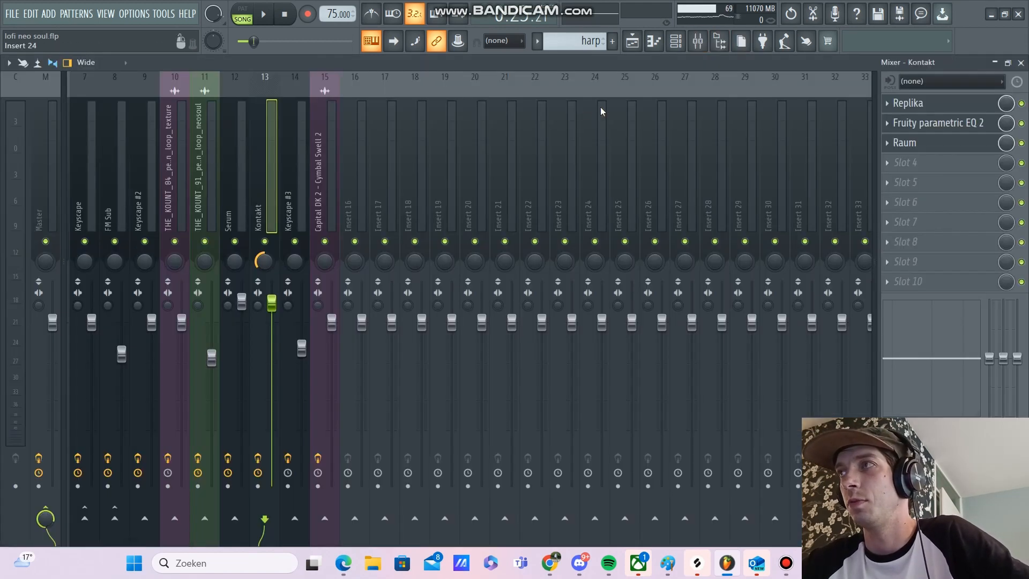
click(936, 105)
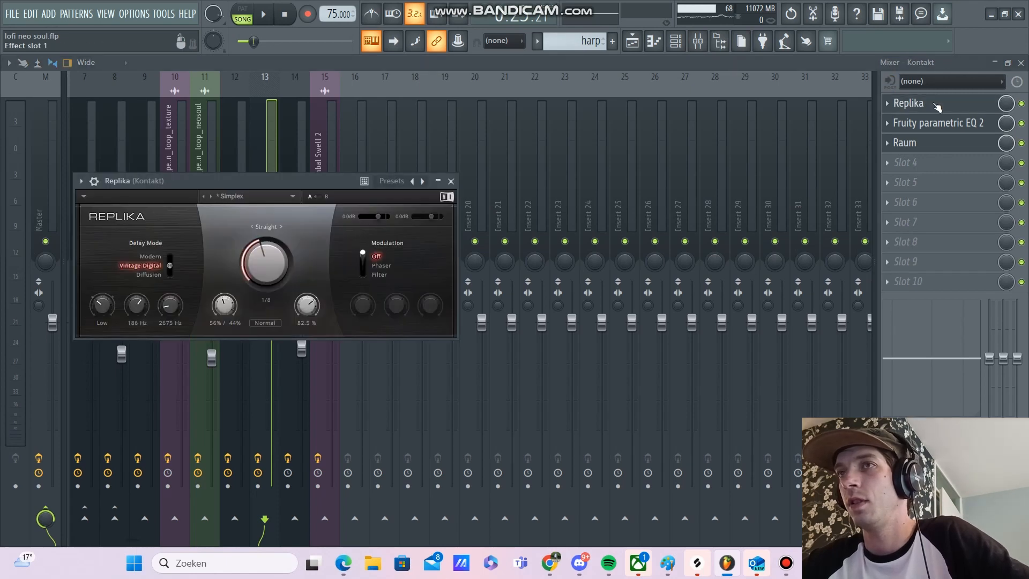
click(930, 129)
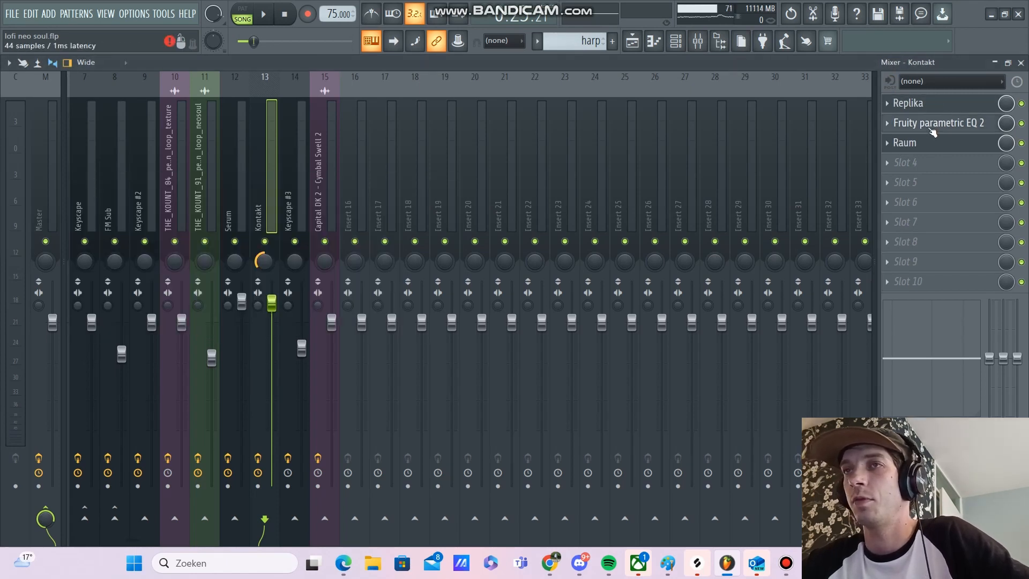
click(911, 148)
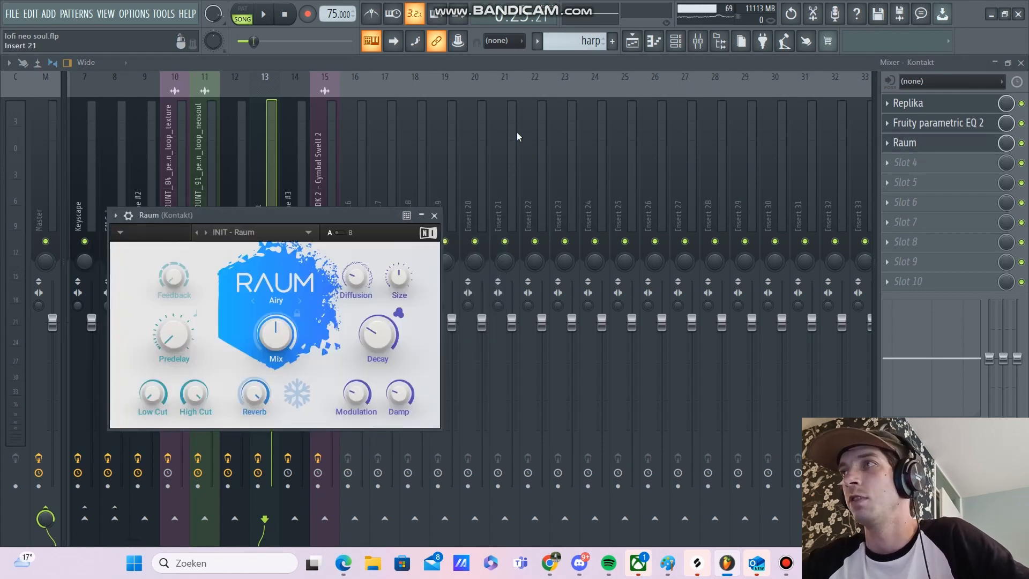
click(1019, 64)
click(620, 63)
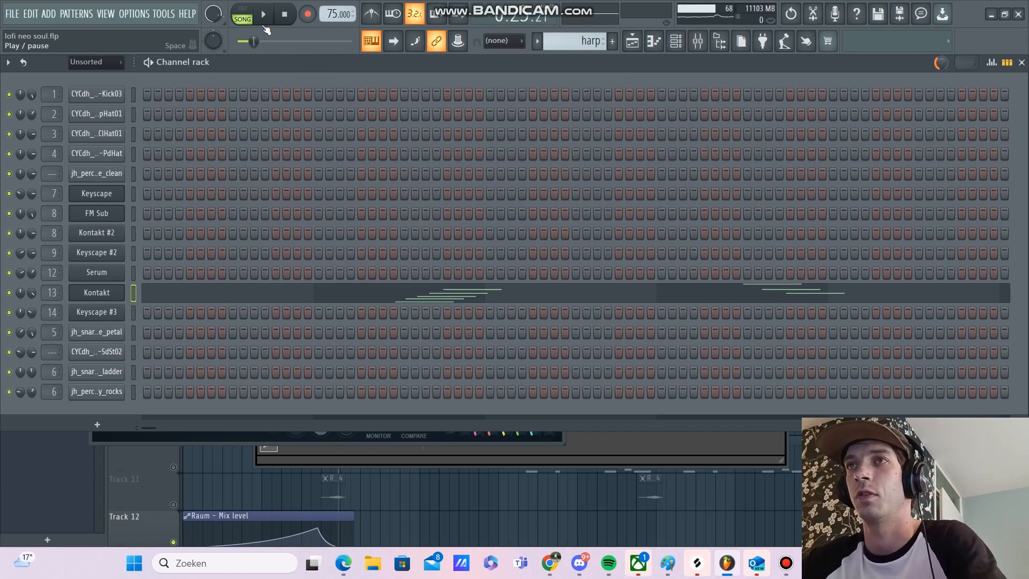
Play the playlist from around bar 8 to hear the harp fill in the arrangement
key(F5)
click(324, 93)
key(space)
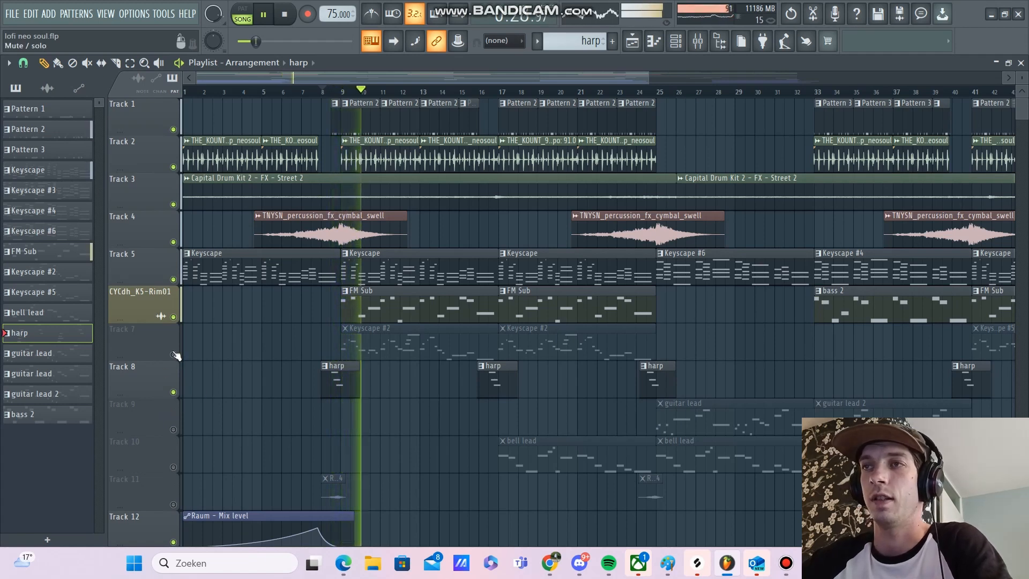
key(space)
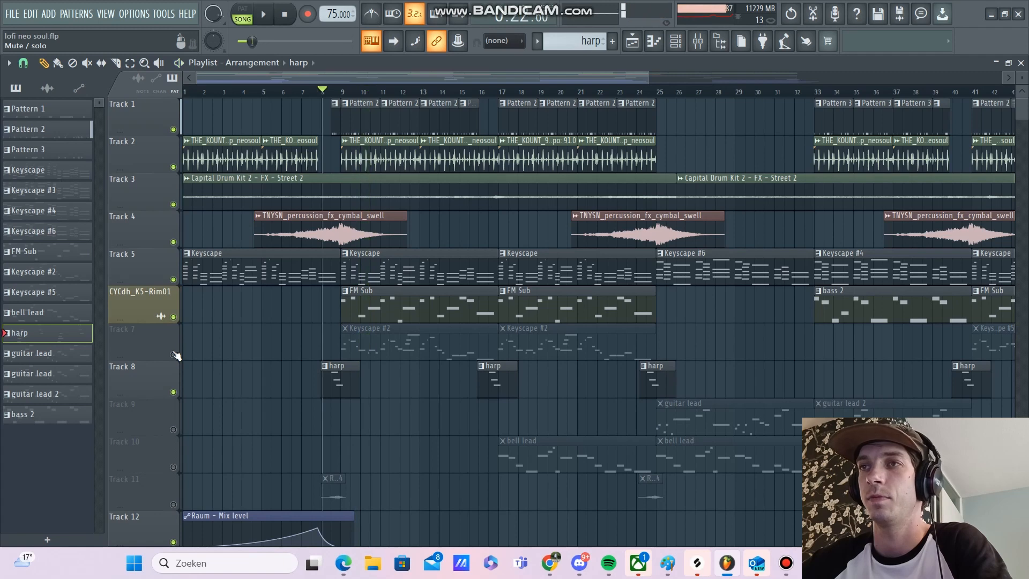
Unmute the Keyscape #2 melody on Track 7, play the song and follow its notes in the piano roll
click(173, 355)
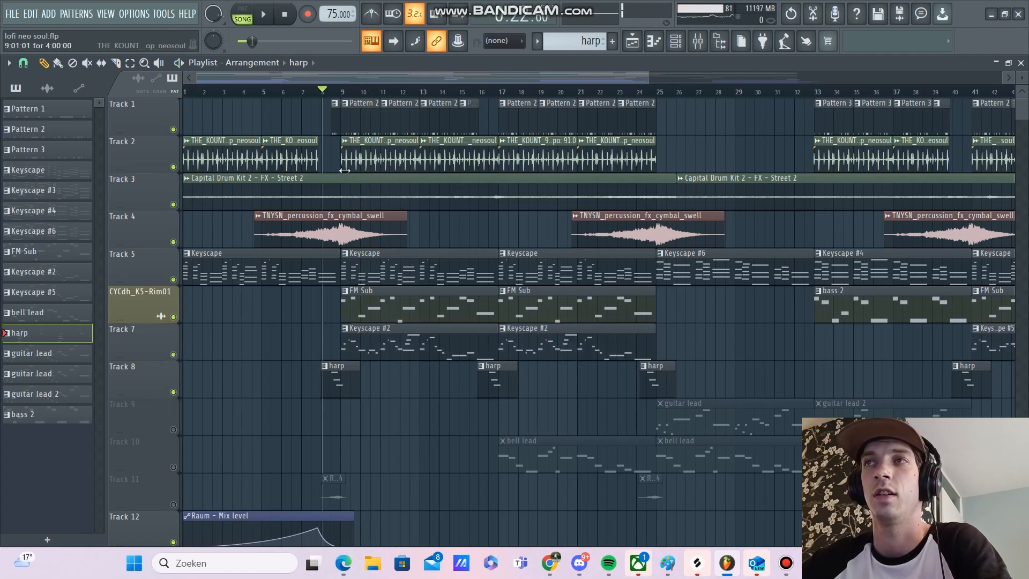
key(space)
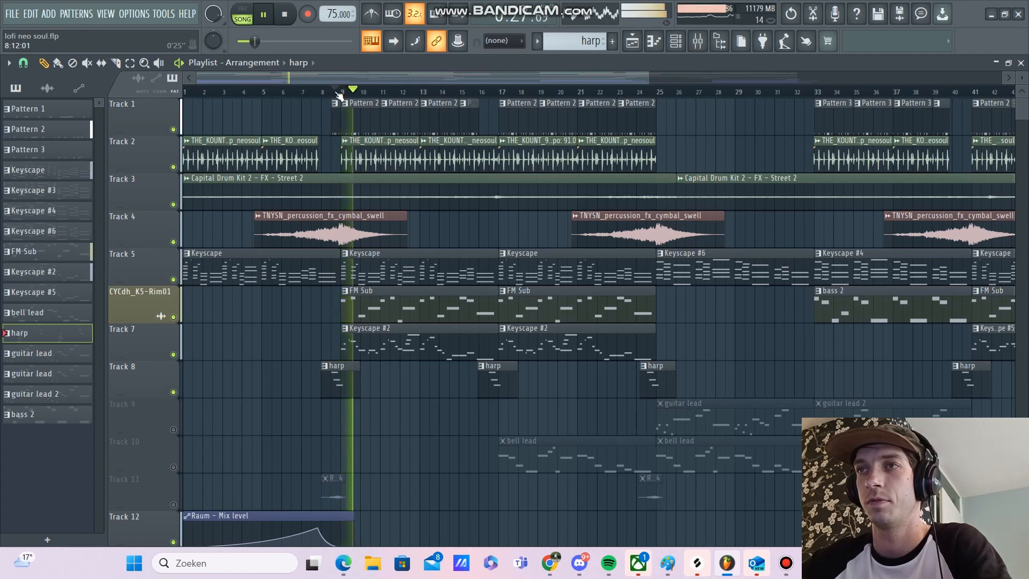
double_click(378, 351)
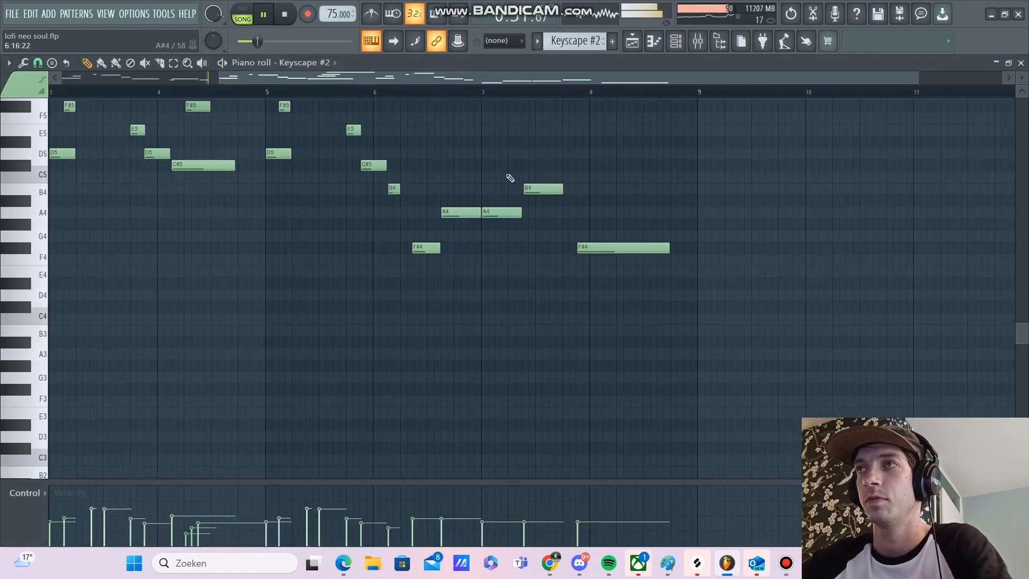
scroll(395, 283, up, 5)
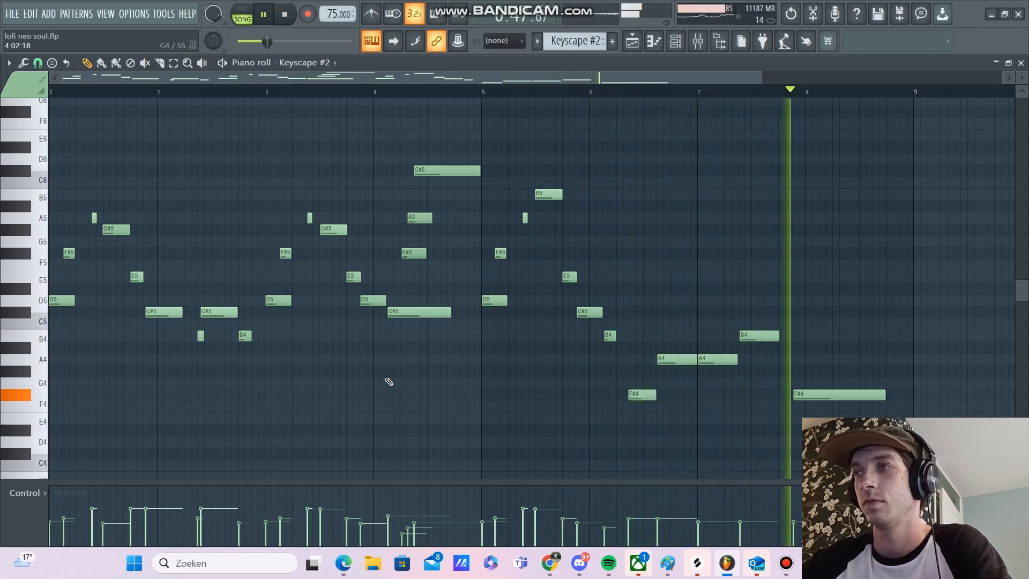
key(space)
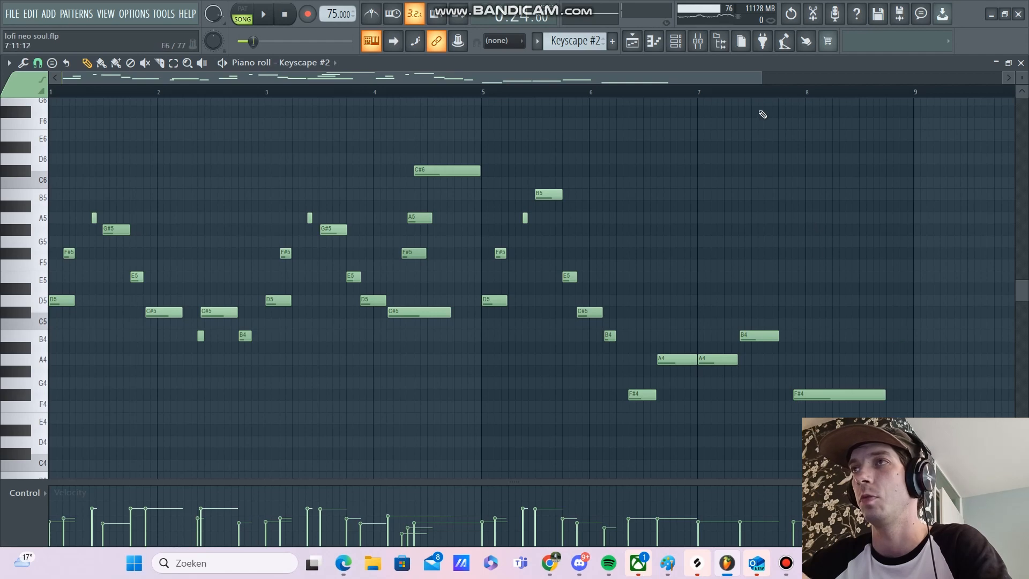
Examine the Replika, Fruity parametric EQ 2 and Raum effects on the Kontakt mixer track
click(703, 46)
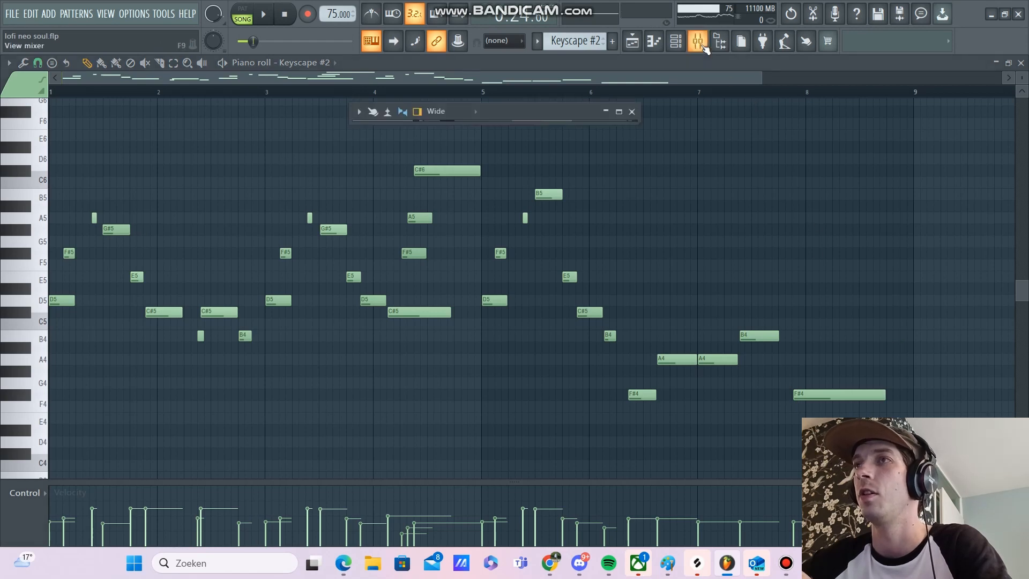
double_click(534, 113)
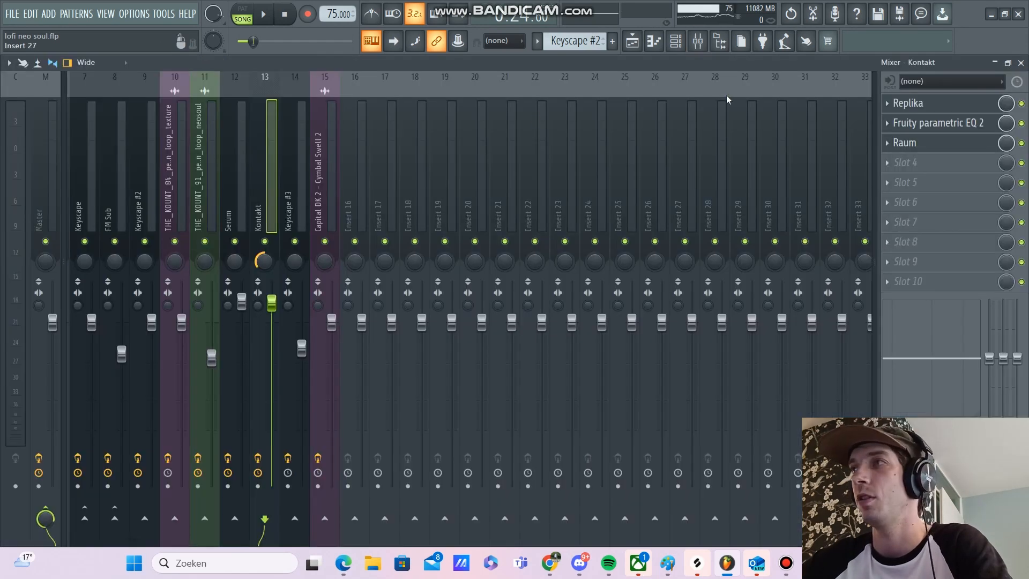
click(943, 104)
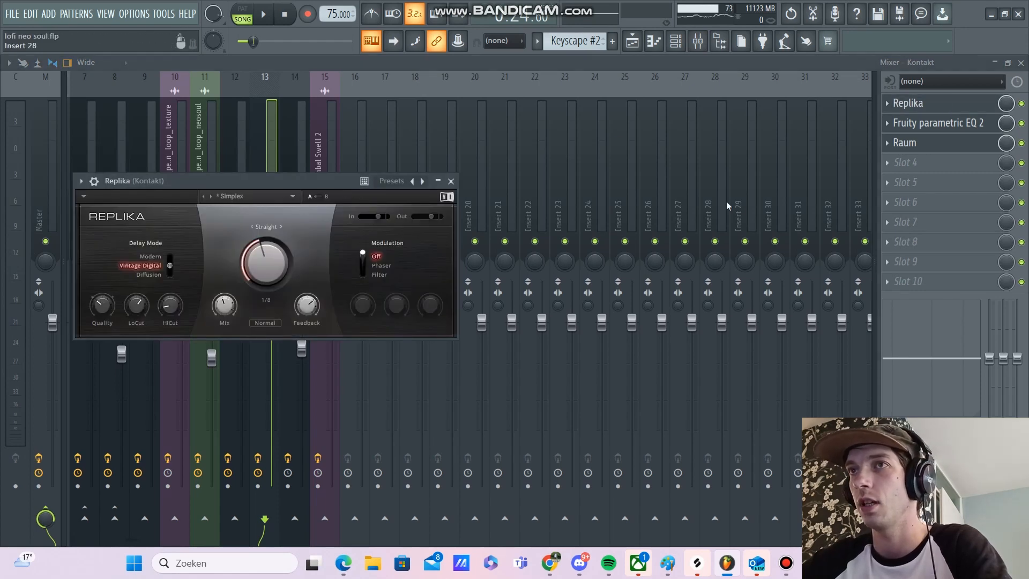
click(954, 128)
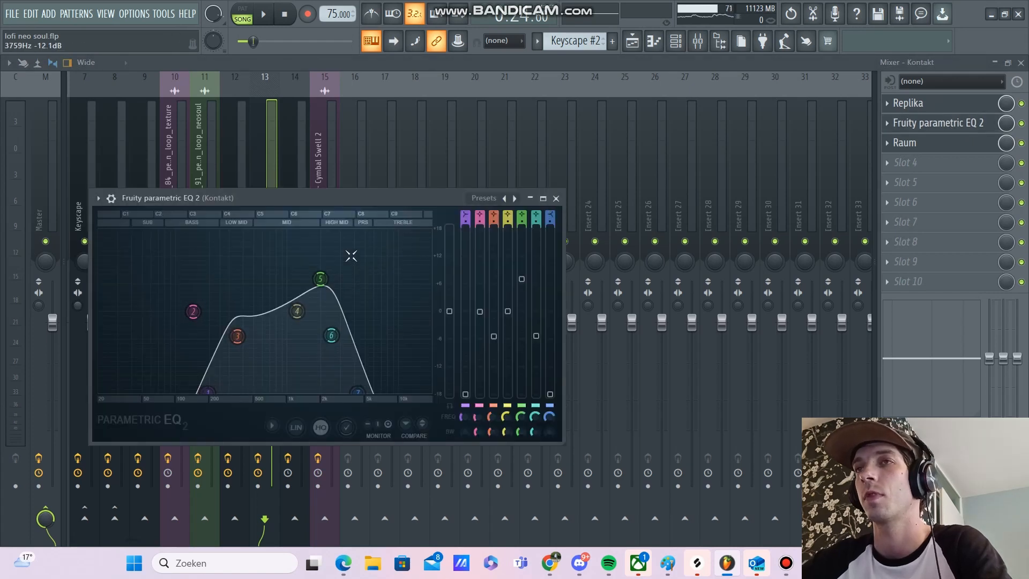
click(919, 143)
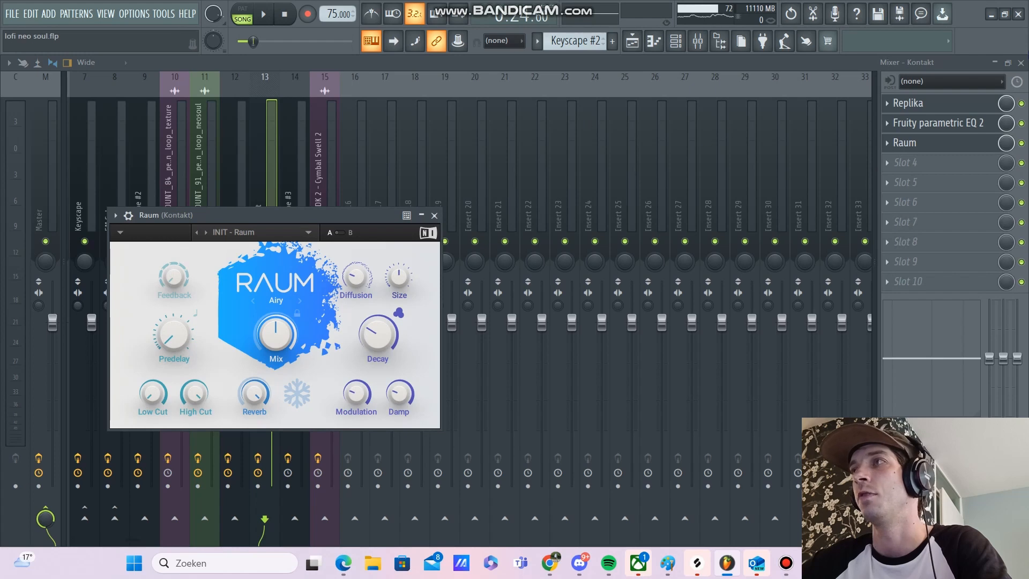
click(1021, 63)
click(561, 79)
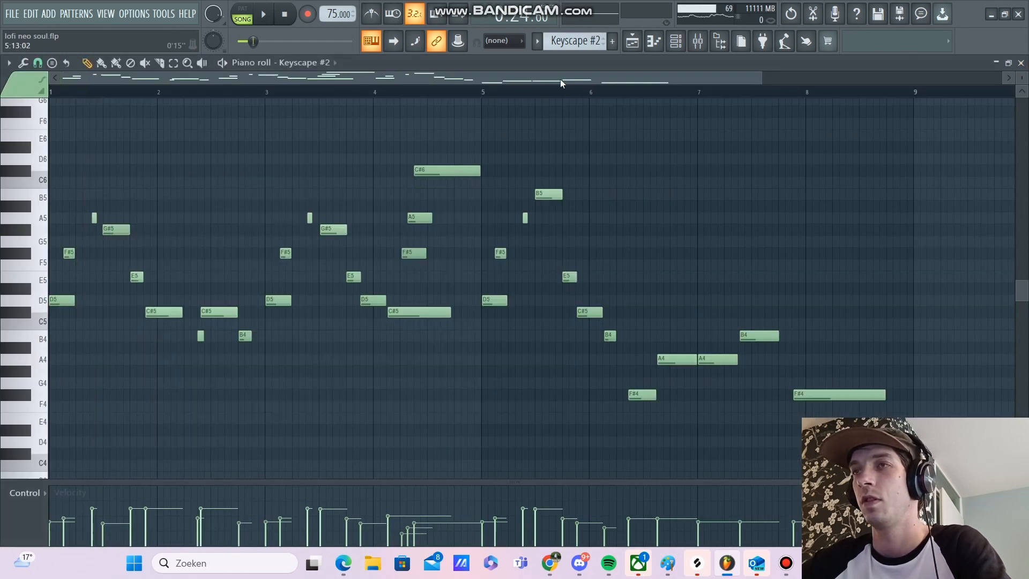
Play the arrangement in the playlist and unmute the audio clips on Track 11
click(632, 41)
key(space)
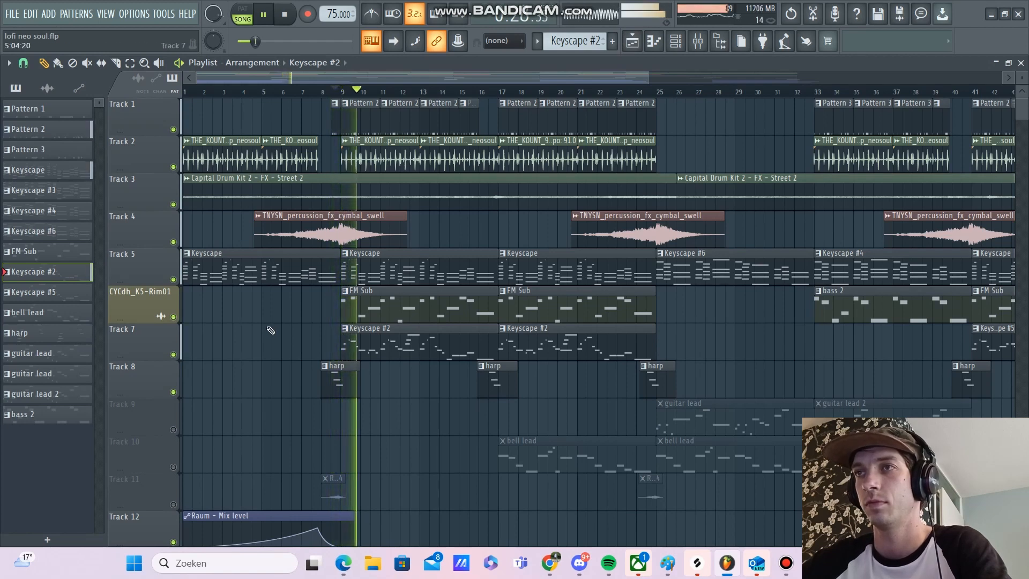
scroll(272, 369, down, 3)
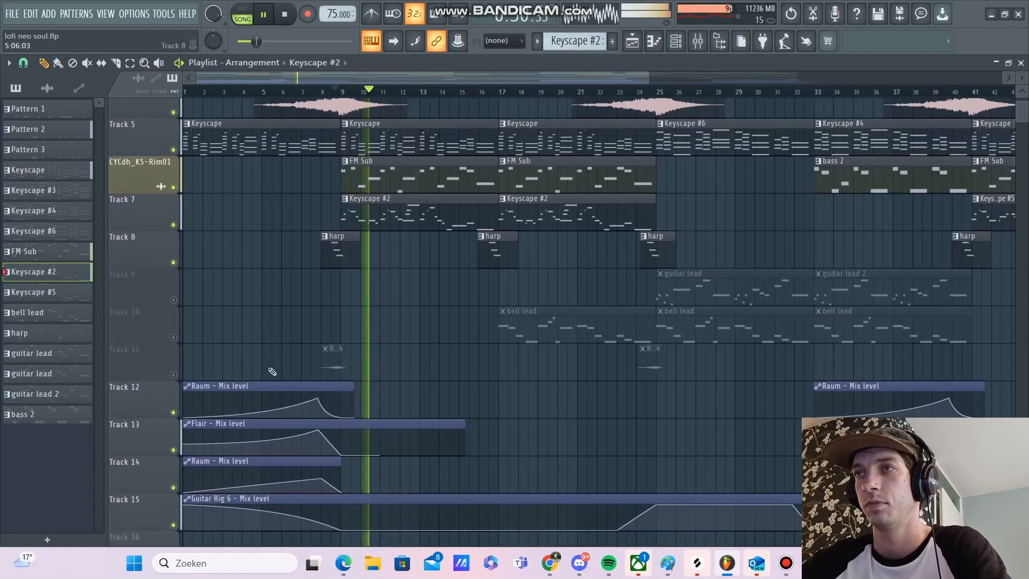
click(174, 371)
key(space)
View the bell lead pattern from bar 17 in the piano roll and play it on its own in pattern mode
click(492, 92)
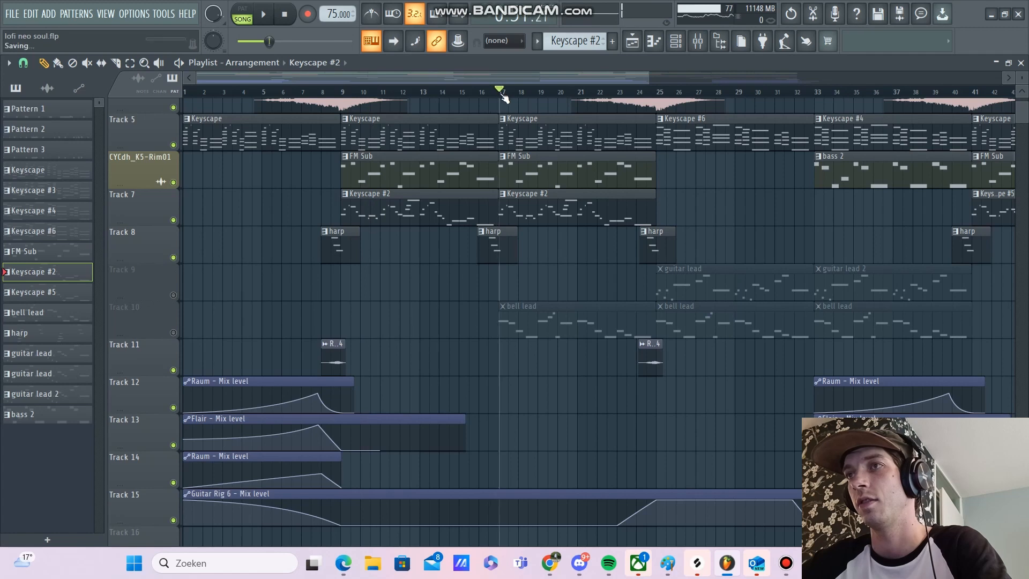
double_click(520, 320)
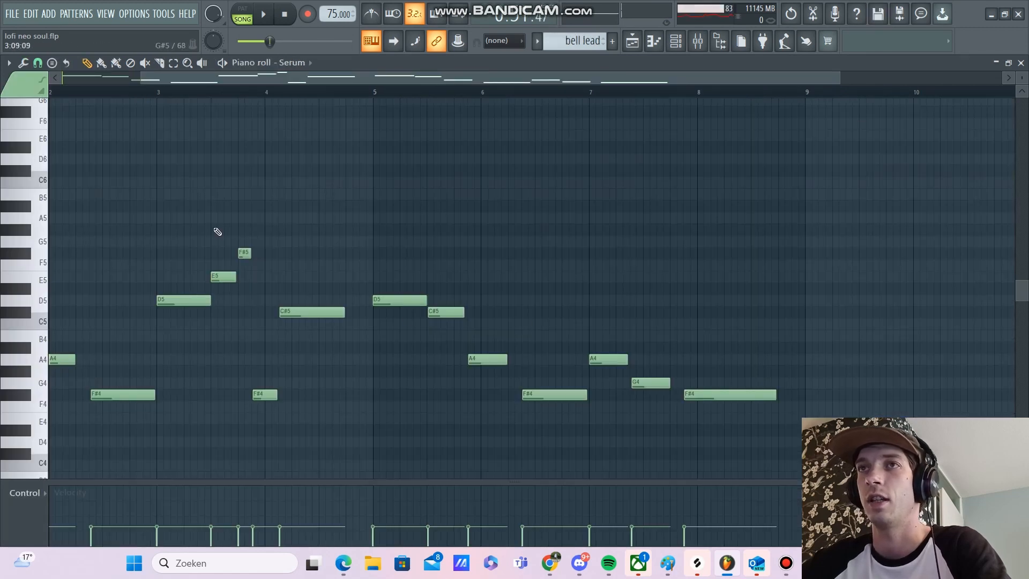
drag(162, 82, 85, 82)
click(242, 11)
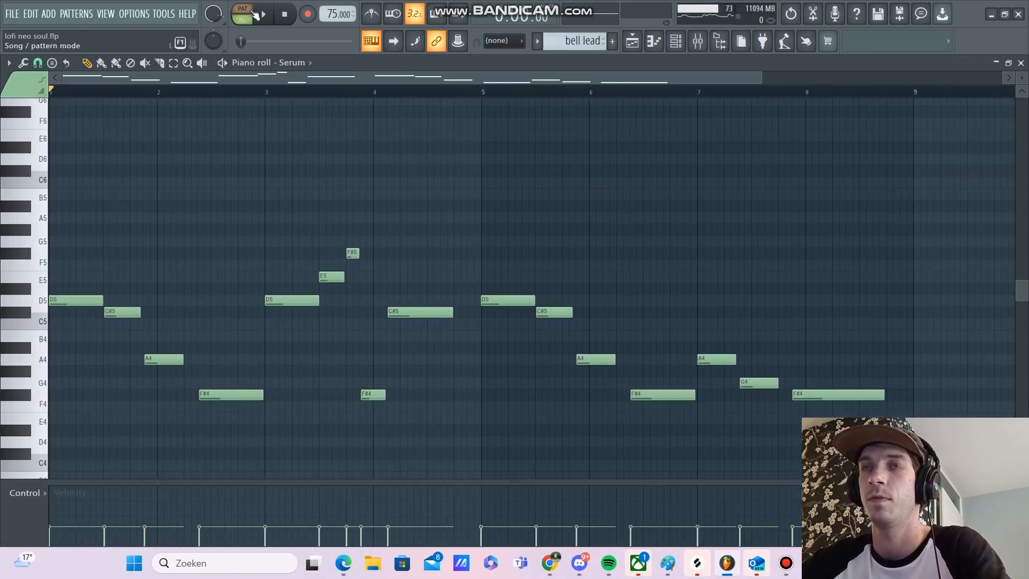
click(264, 15)
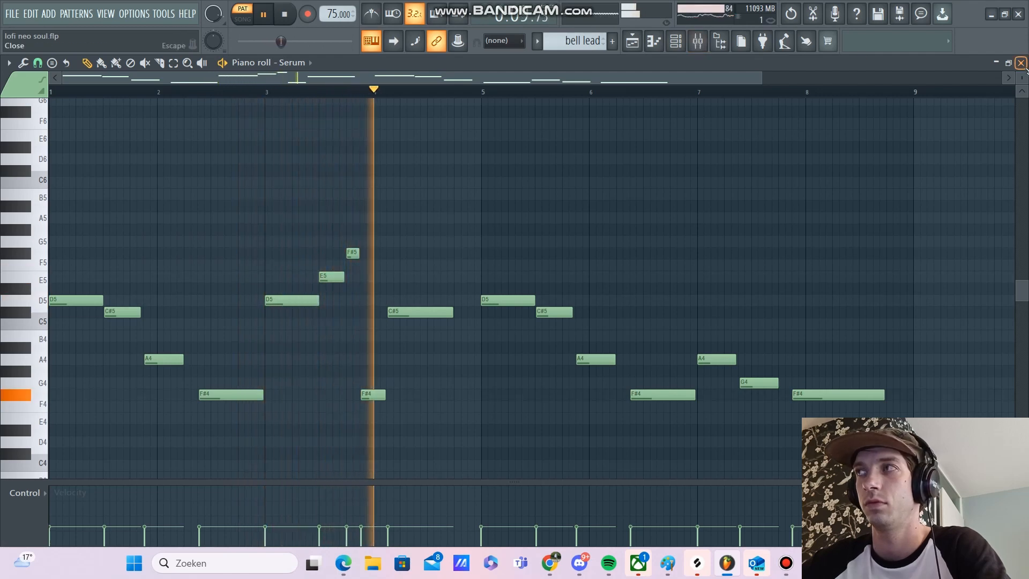
key(space)
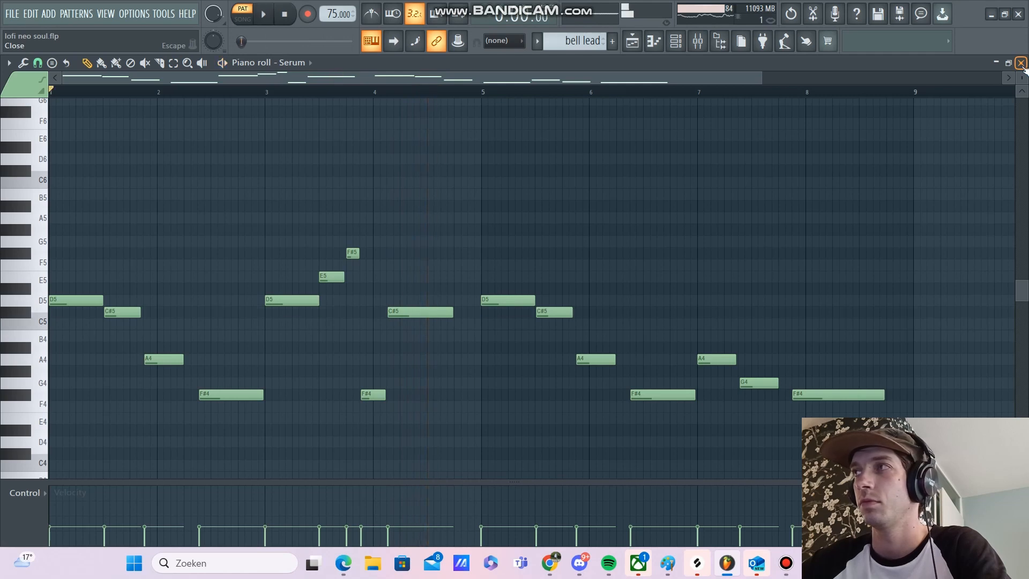
View the bell lead's Serum instrument with its CHORDS - Soft PadPluck preset
click(1021, 63)
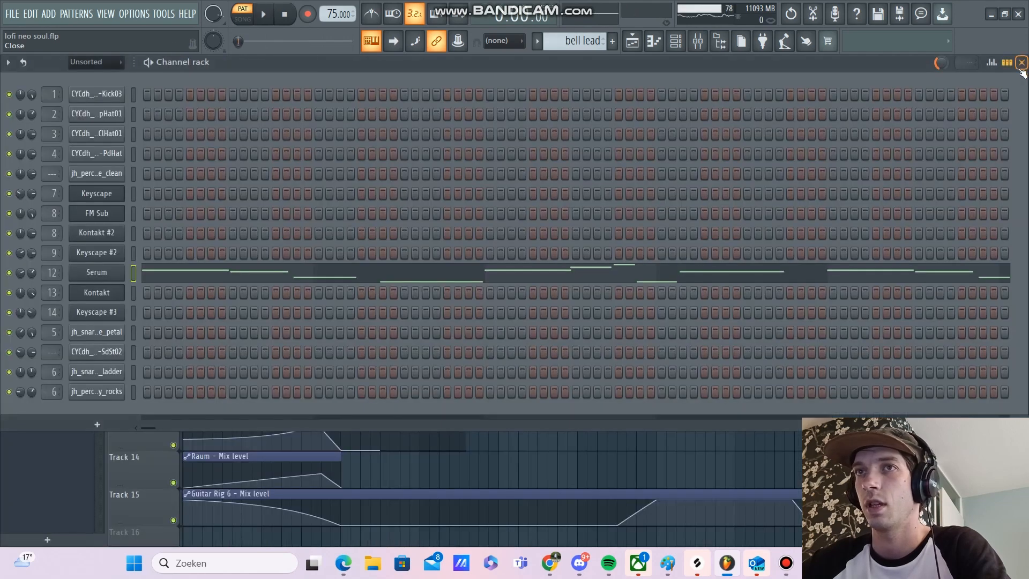
click(96, 273)
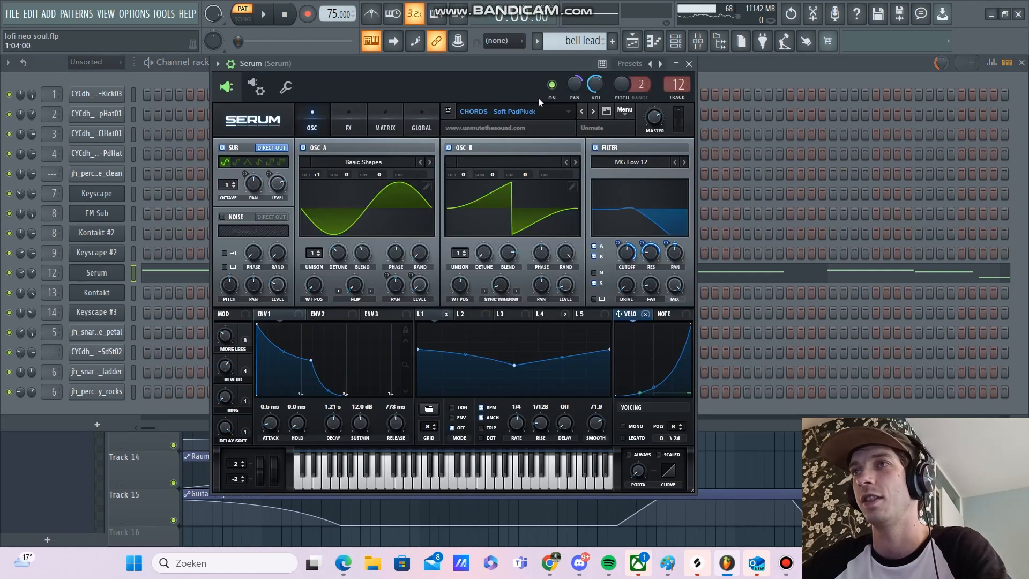
click(503, 111)
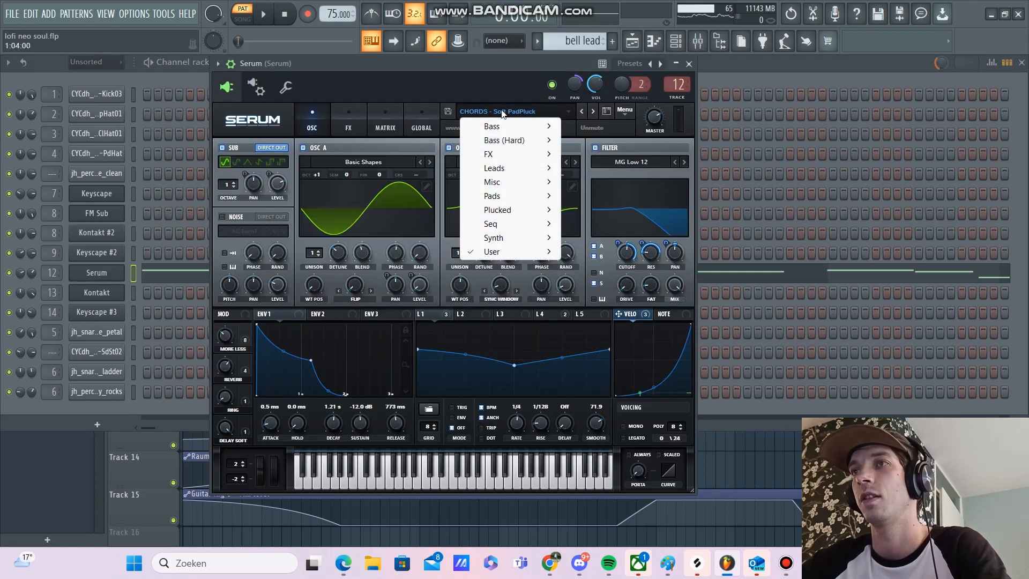
click(534, 67)
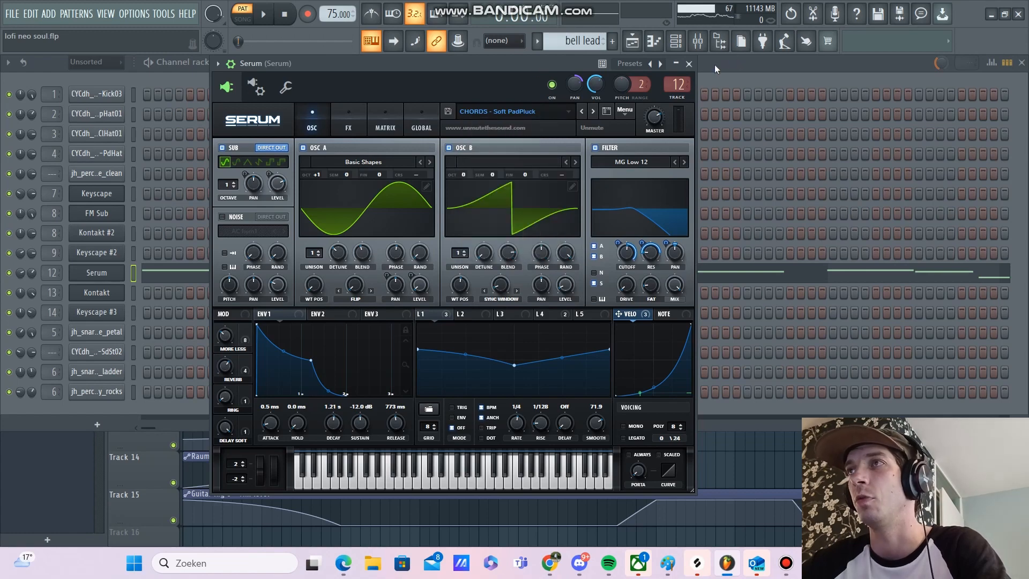
click(689, 63)
Examine the Fruity parametric EQ 2 and Fruity Stereo Enhancer on the Serum mixer track
click(697, 42)
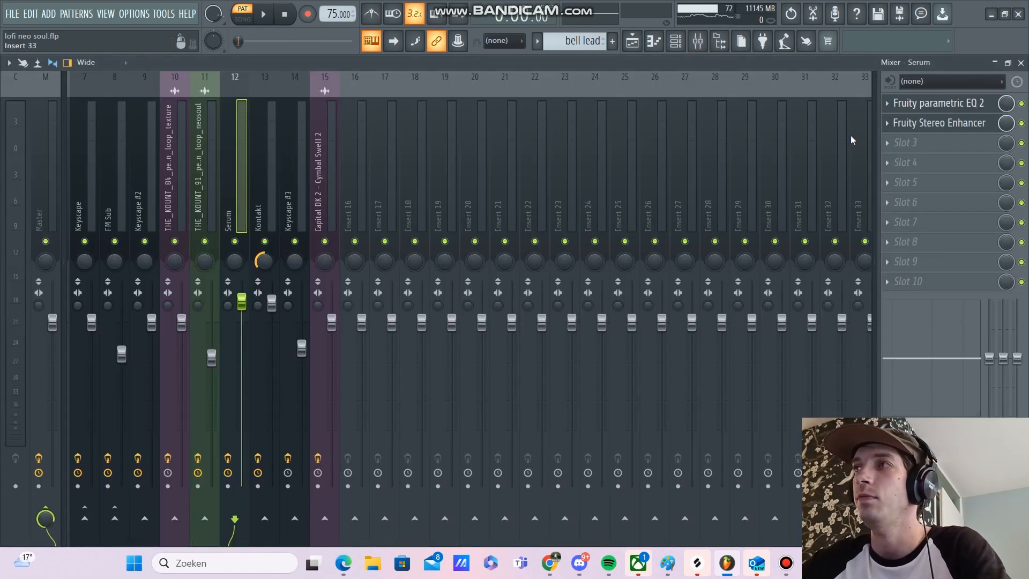
click(948, 107)
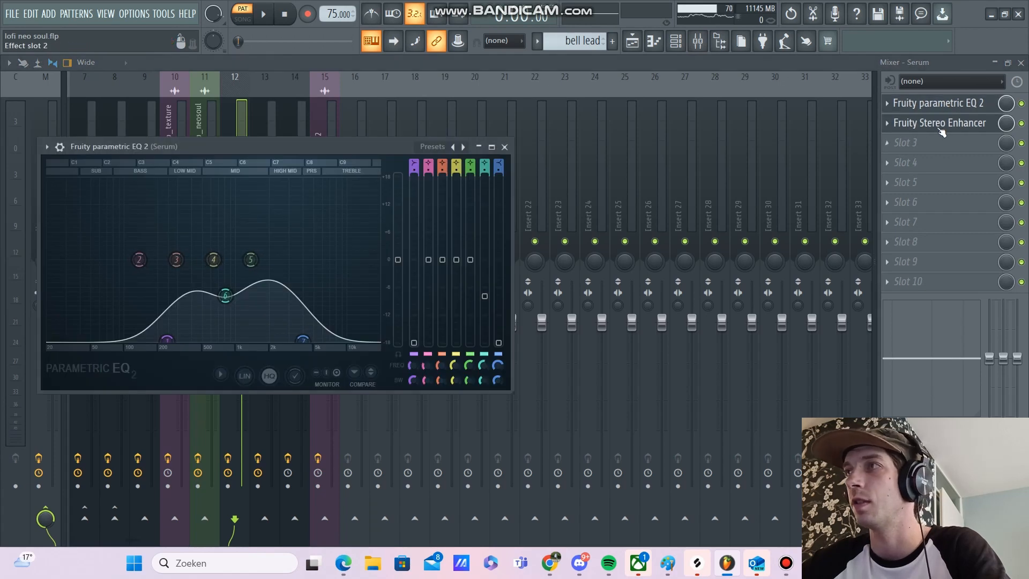
click(942, 131)
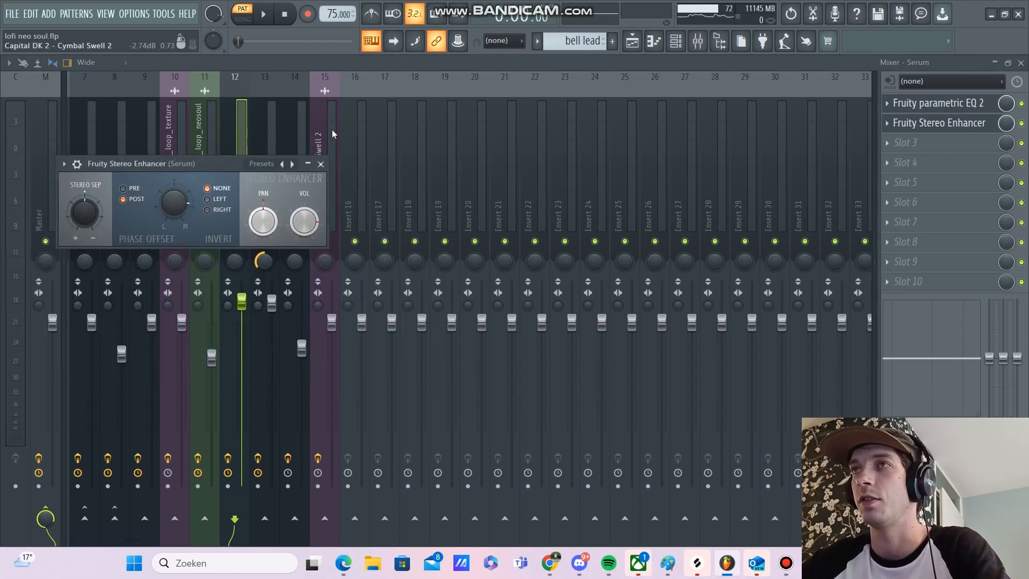
click(441, 64)
Unmute the bell lead clips on Track 10 and play the song from bar 17
key(F5)
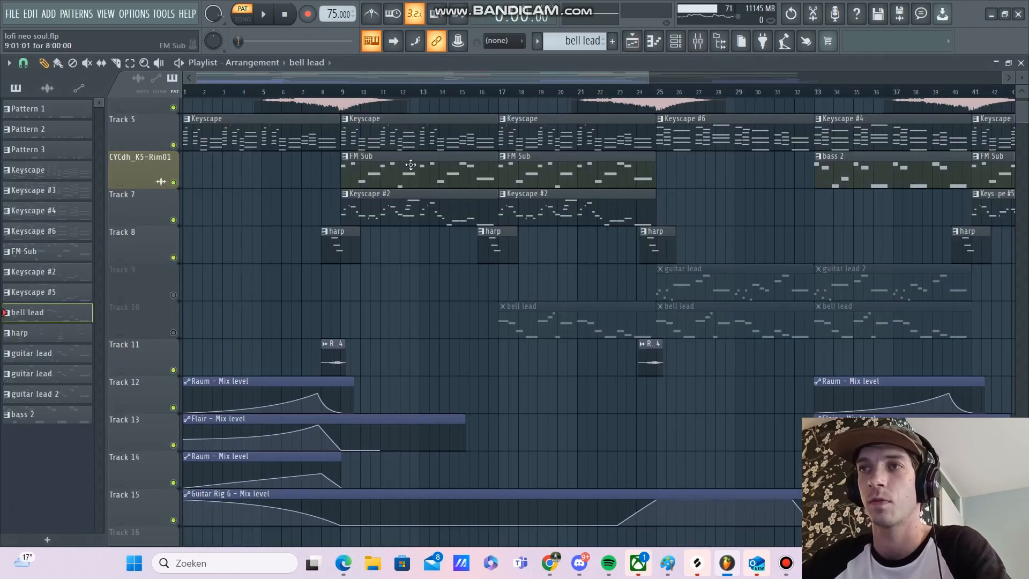
click(173, 332)
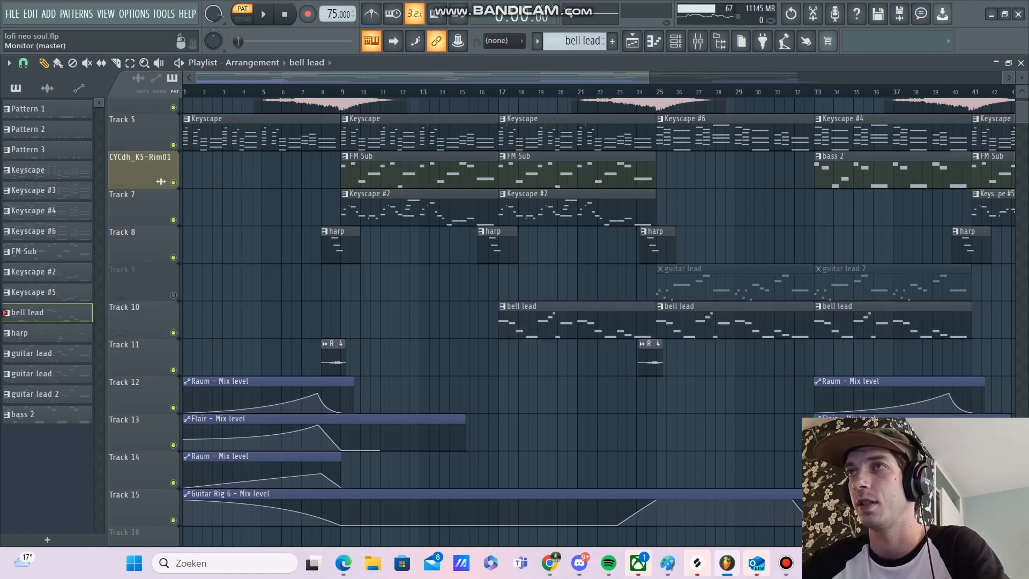
click(498, 94)
key(space)
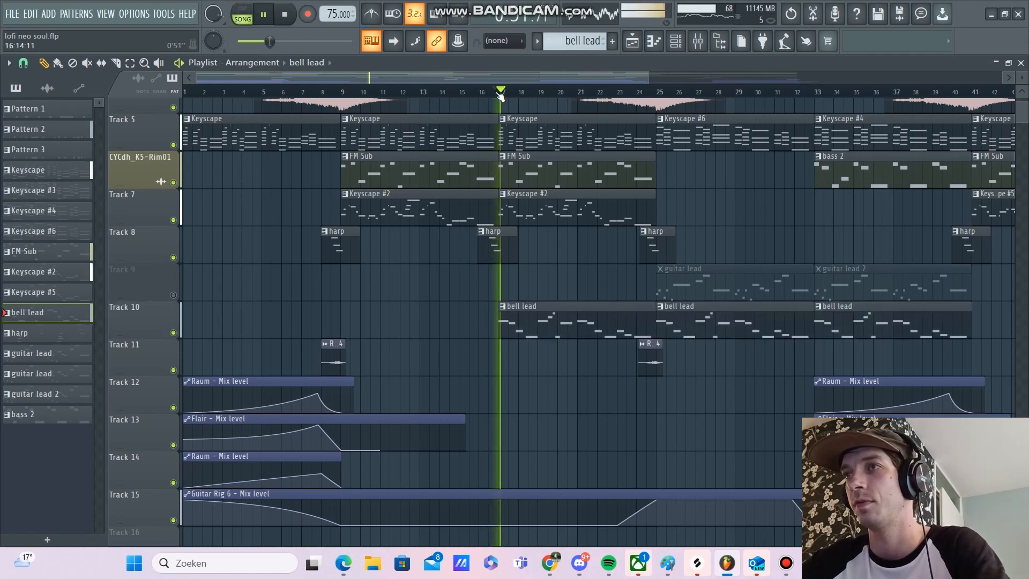
drag(532, 78, 591, 70)
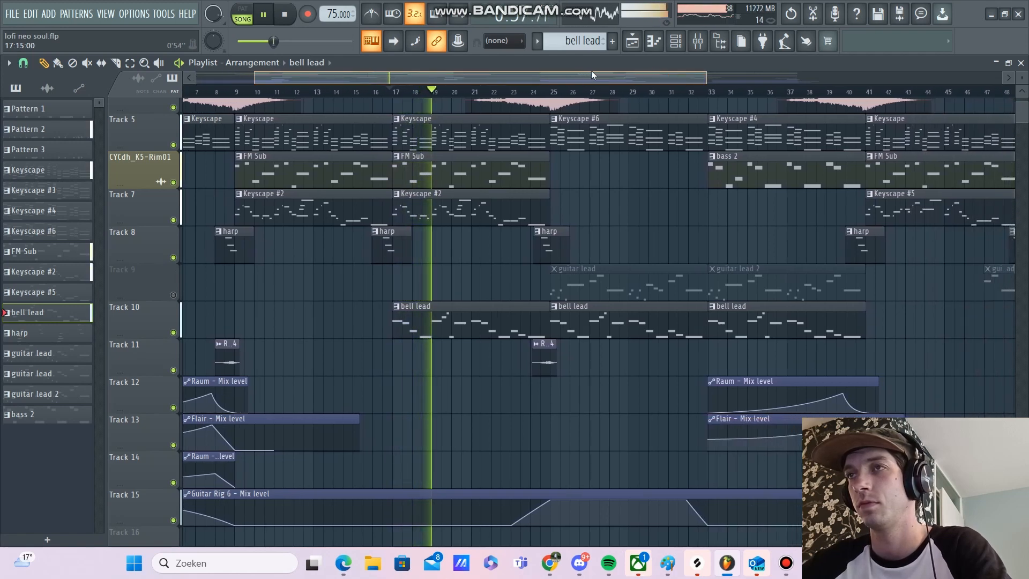
drag(590, 70, 632, 77)
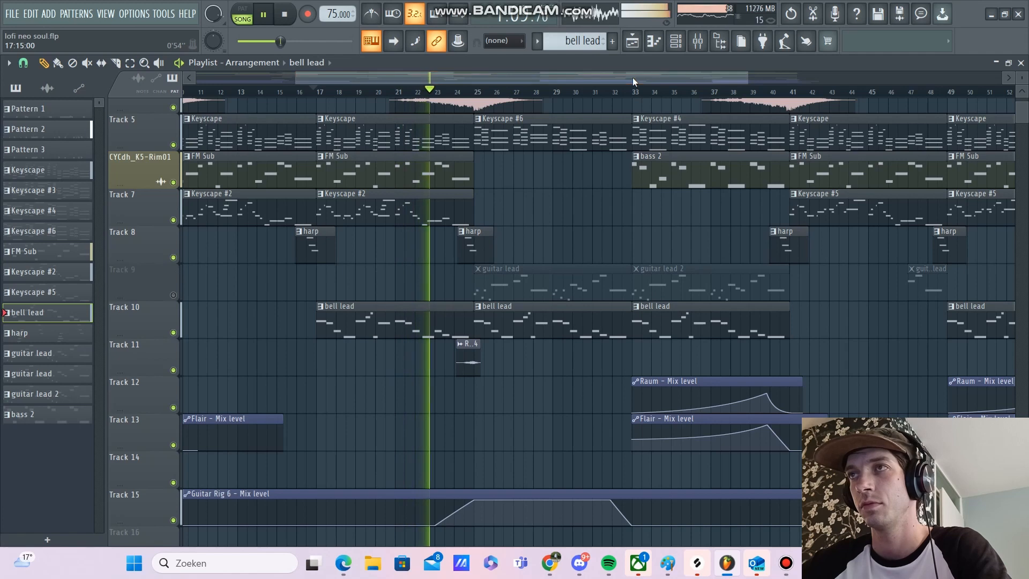
Unmute the guitar lead clips on Track 9 and play the guitar lead pattern on its own in the piano roll
click(173, 295)
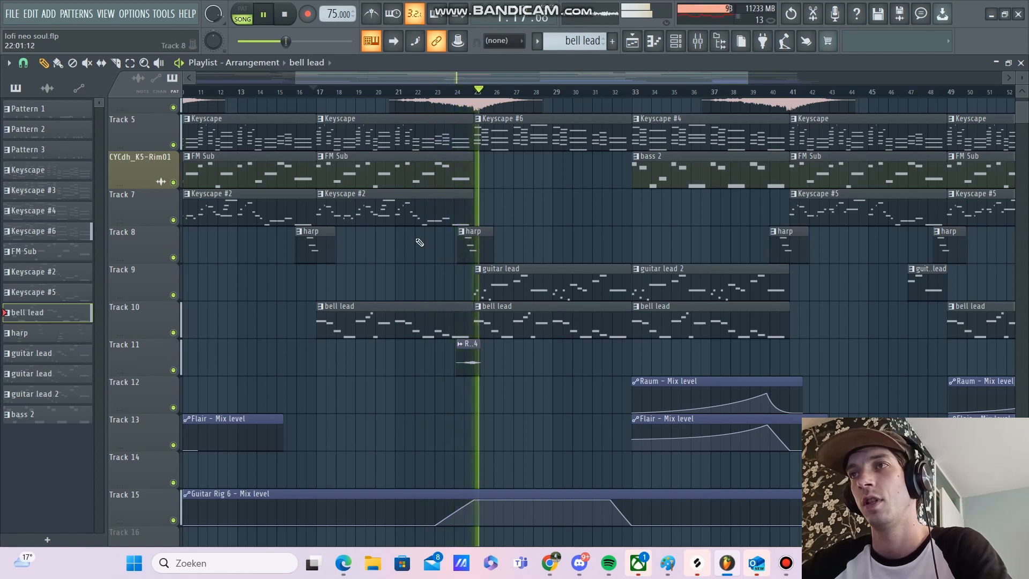
double_click(522, 284)
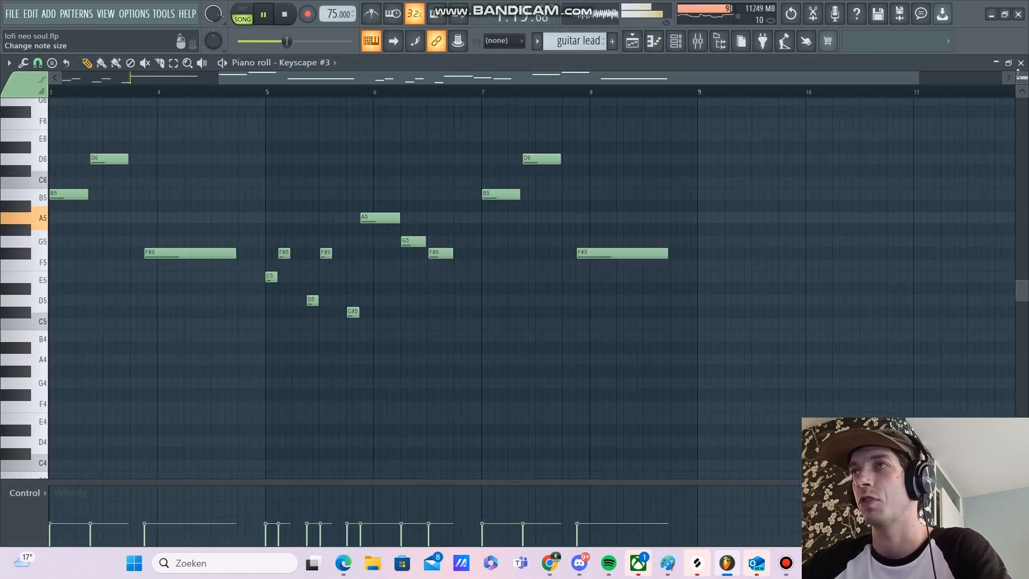
click(265, 15)
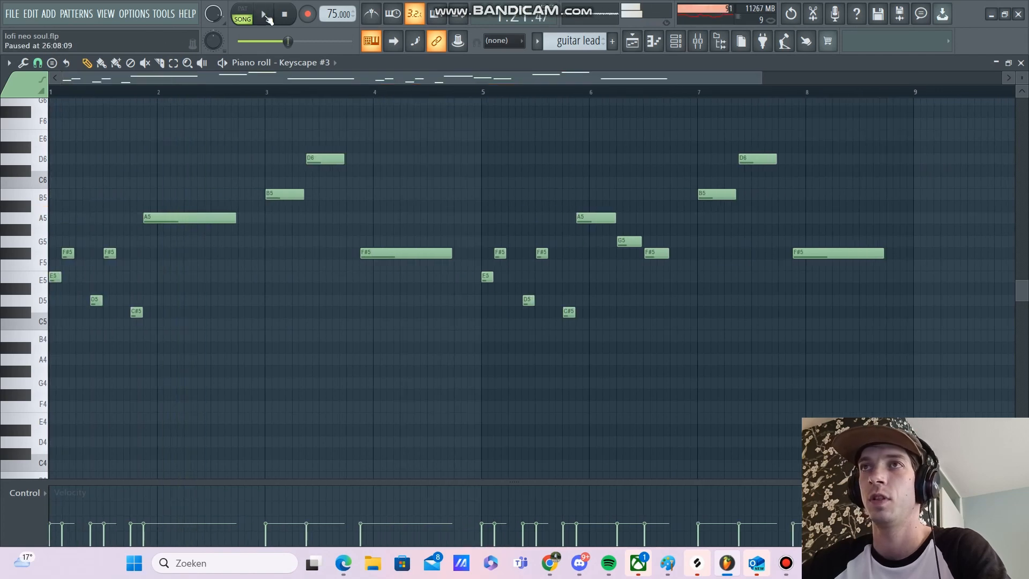
click(242, 9)
click(263, 14)
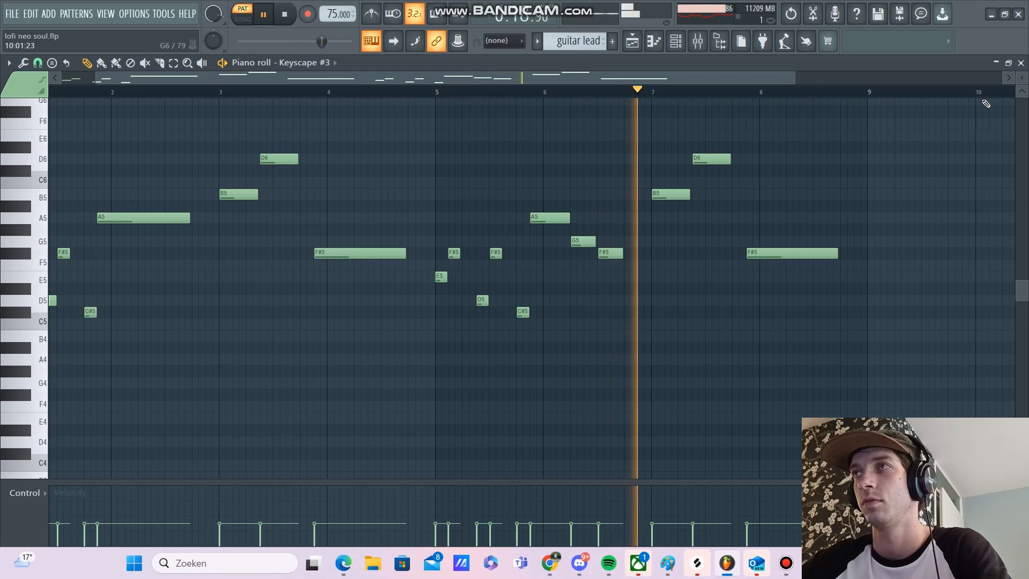
Examine the Guitar Rig 6 Creamy Snowflakes effect chain on the Keyscape #3 mixer track
click(697, 41)
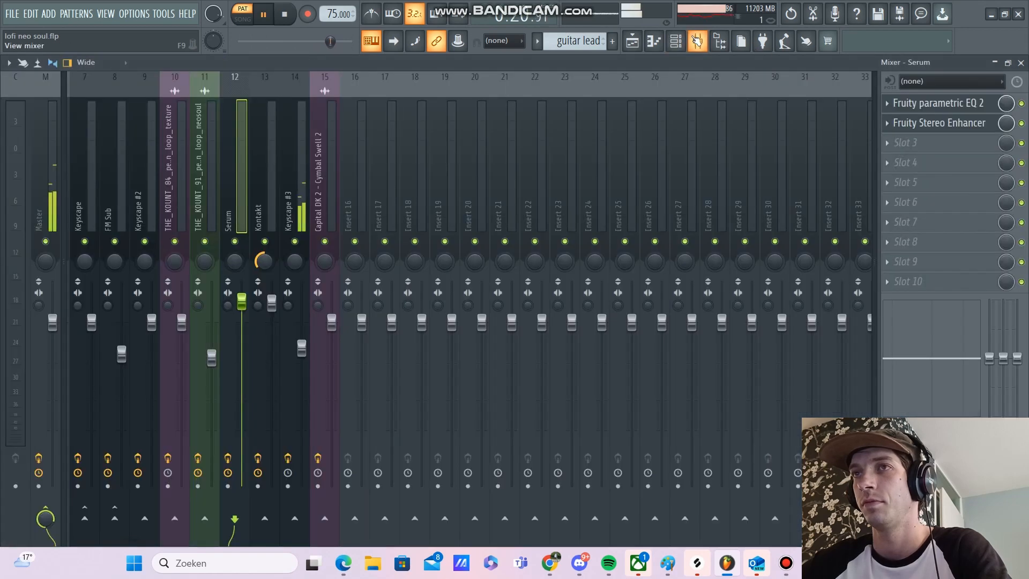
click(285, 166)
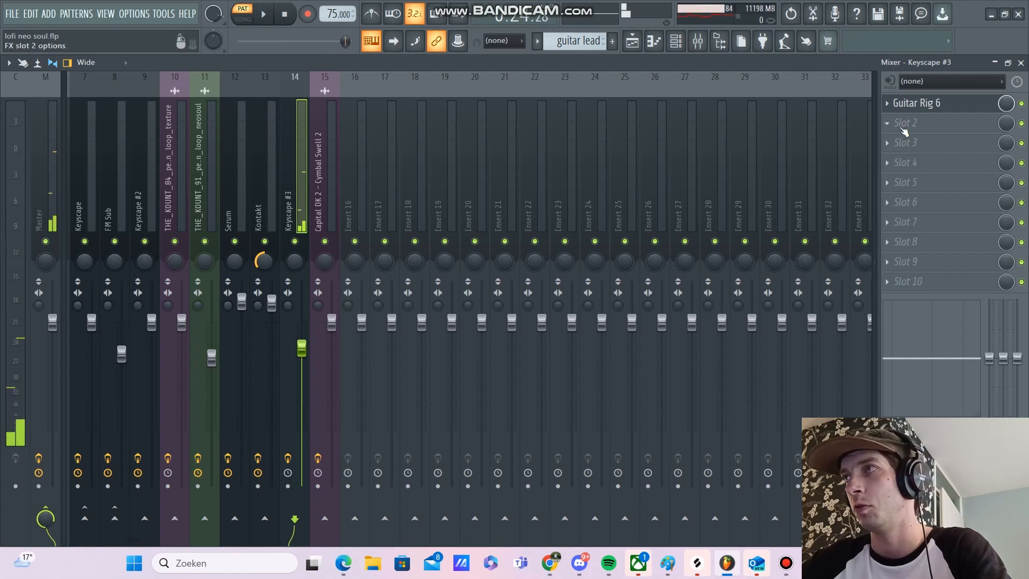
click(943, 105)
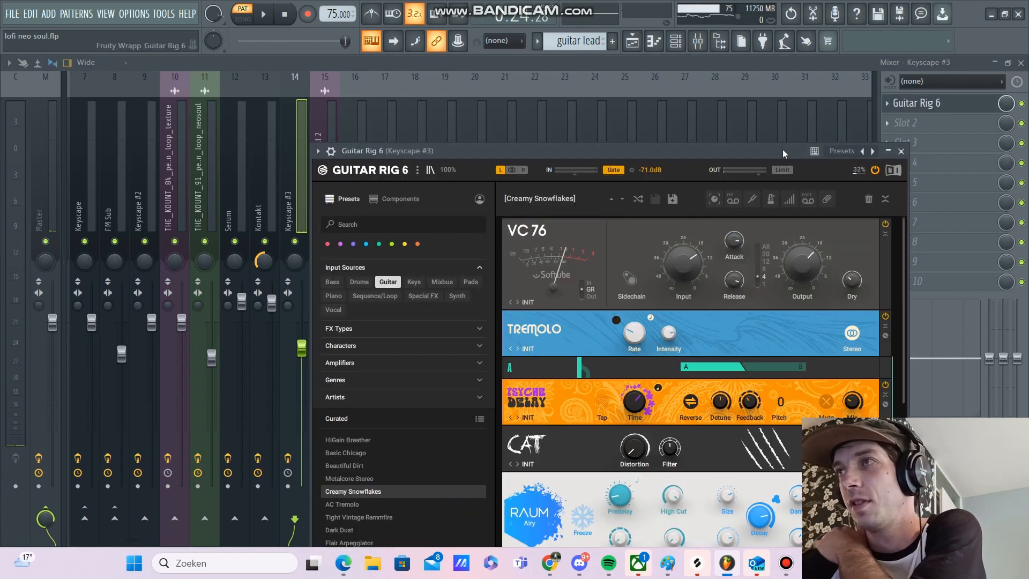
drag(711, 150, 685, 81)
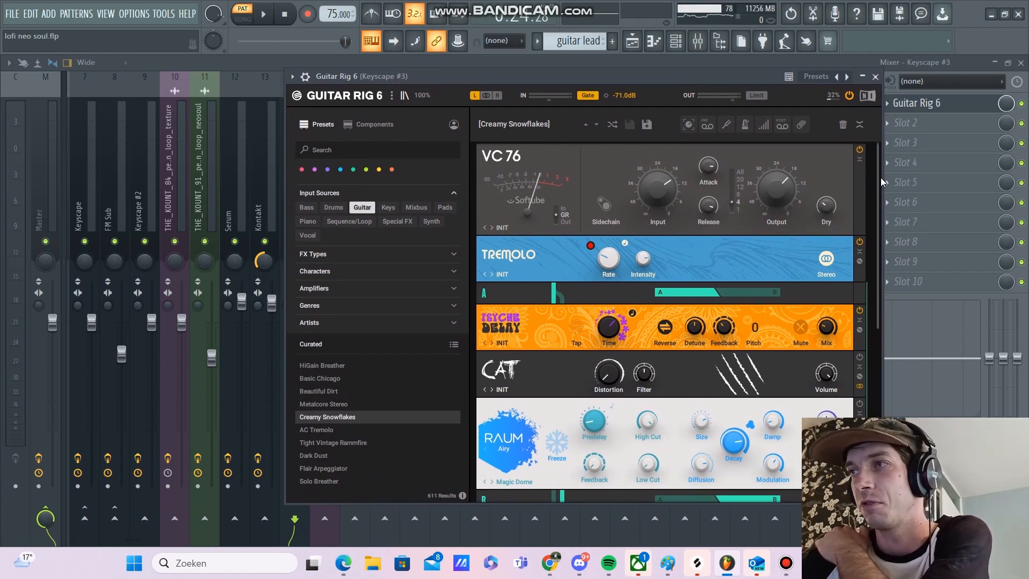
drag(880, 184, 873, 393)
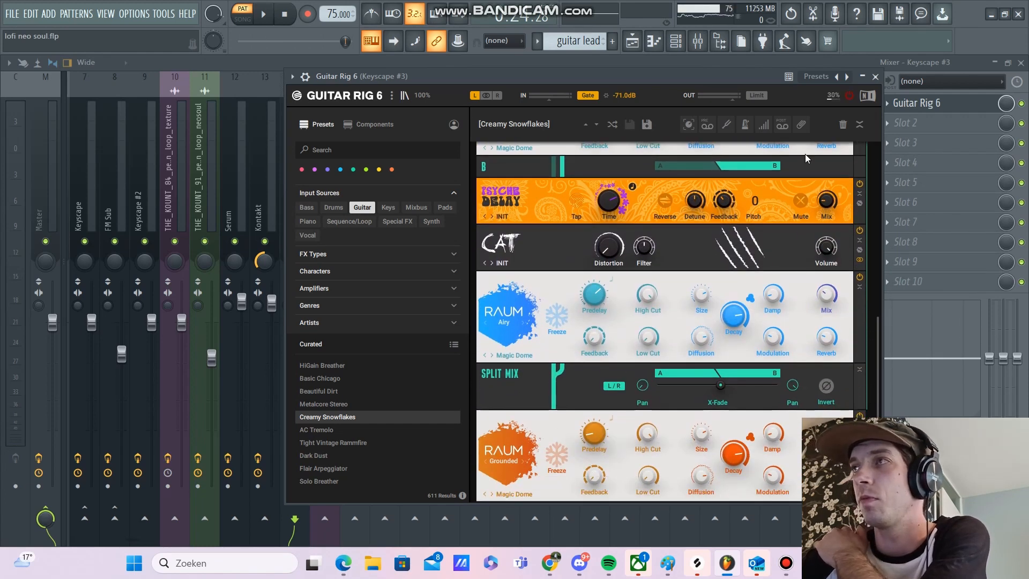
click(863, 77)
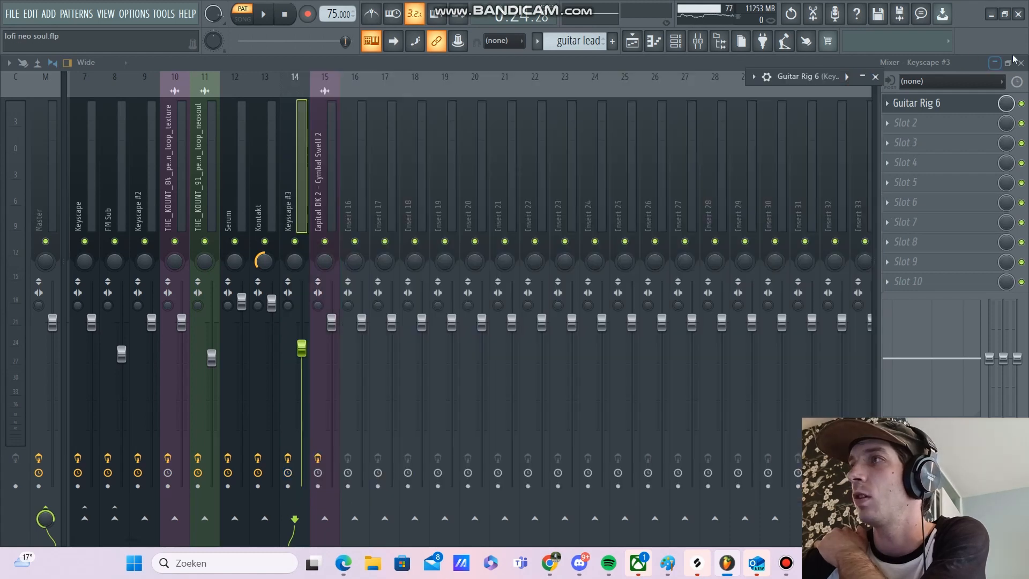
Return from the mixer to the playlist and open the Keyscape #5 pattern on Track 7 in the piano roll
click(1021, 63)
click(708, 60)
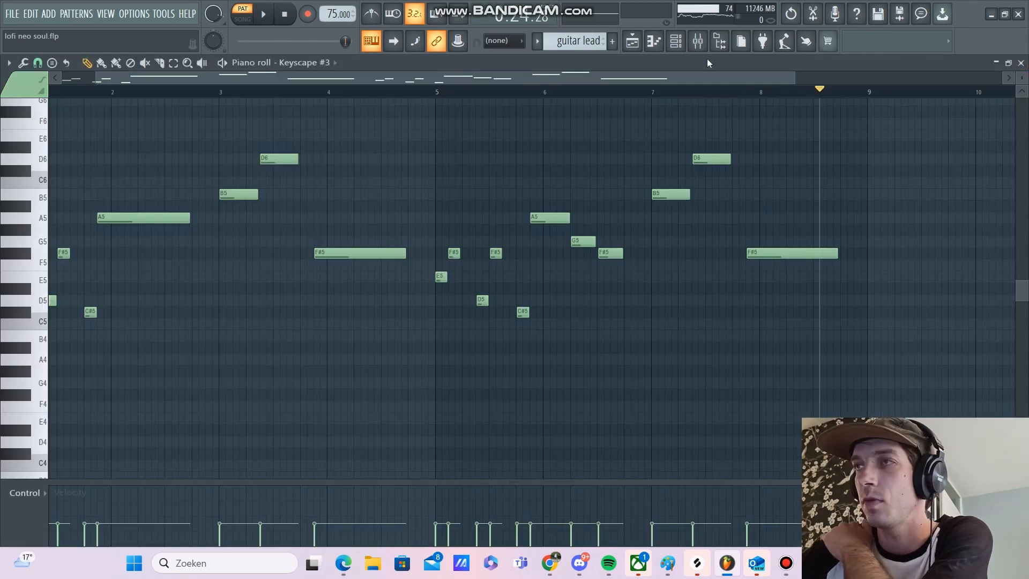
key(F5)
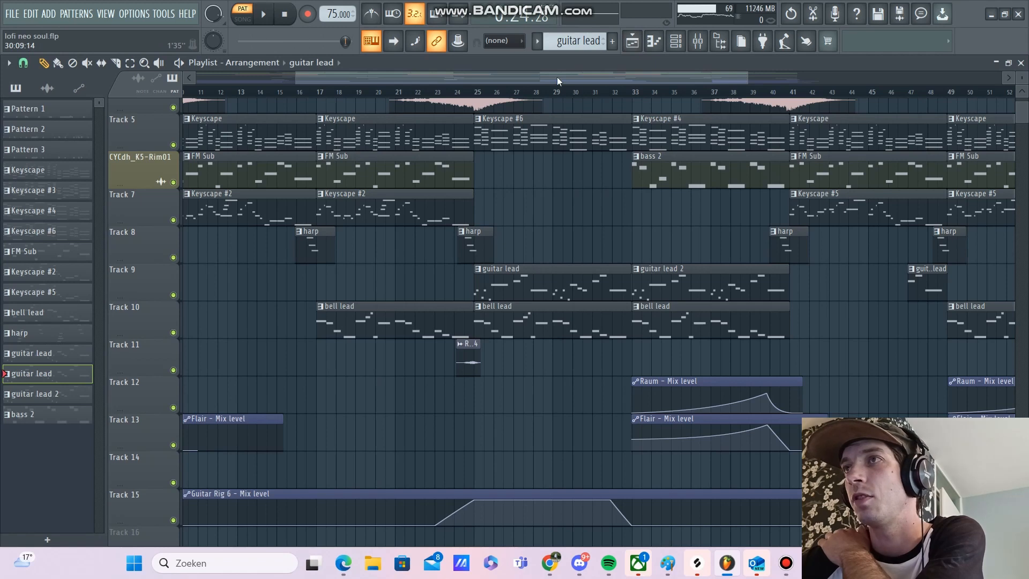
drag(538, 79, 622, 79)
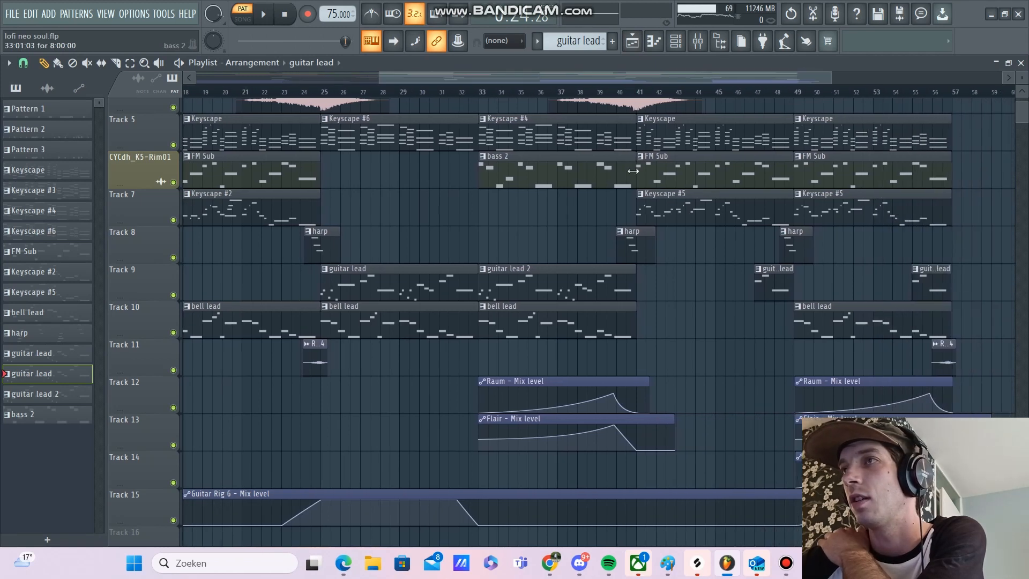
double_click(659, 205)
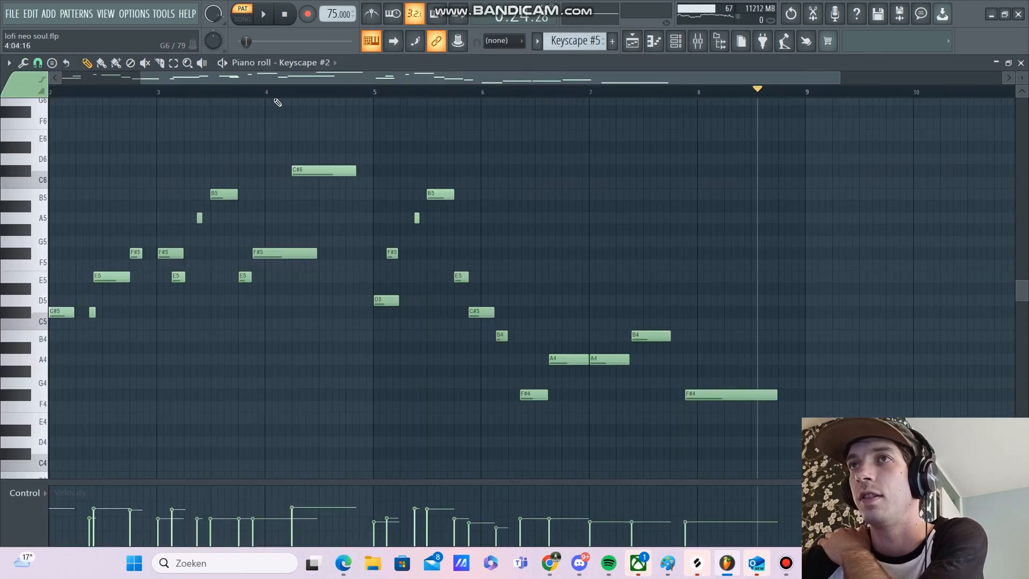
Play the Keyscape #5 melody on its own in the piano roll and return to the playlist
scroll(238, 83, up, 2)
drag(183, 91, 158, 91)
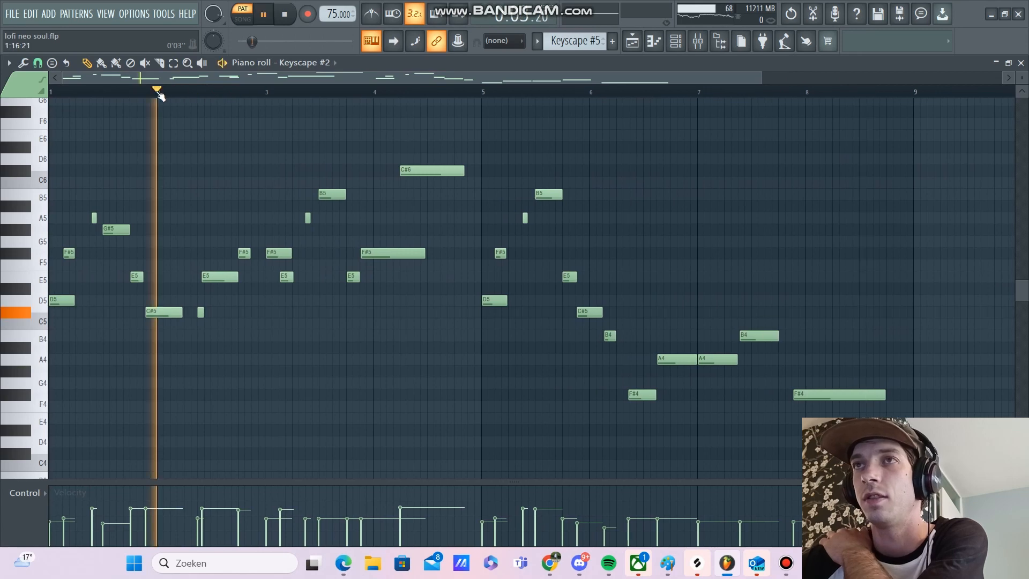
key(space)
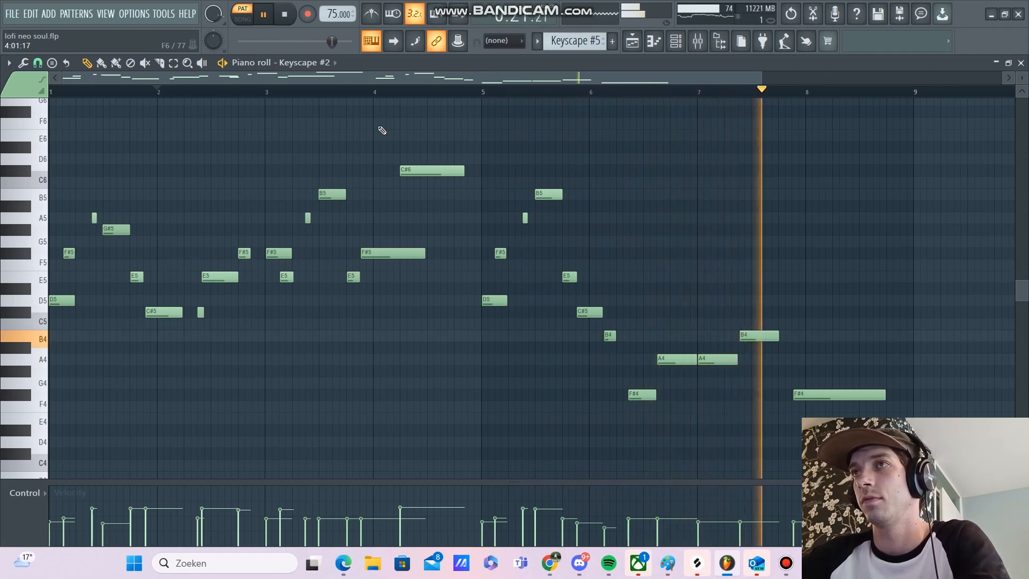
key(F5)
key(space)
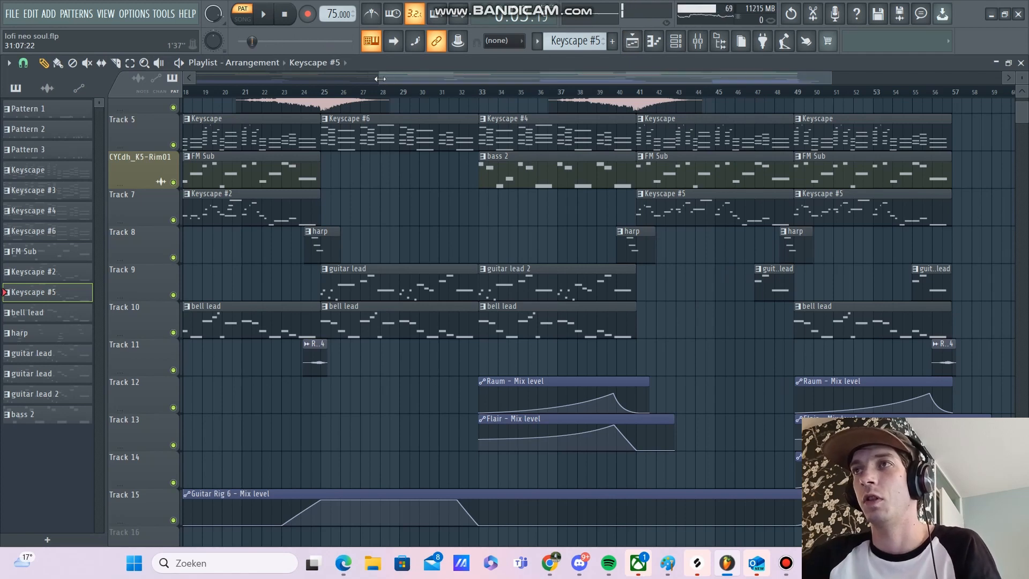
Play the arrangement in song mode from late in bar 6 through the transition into bar 9
drag(380, 77, 197, 76)
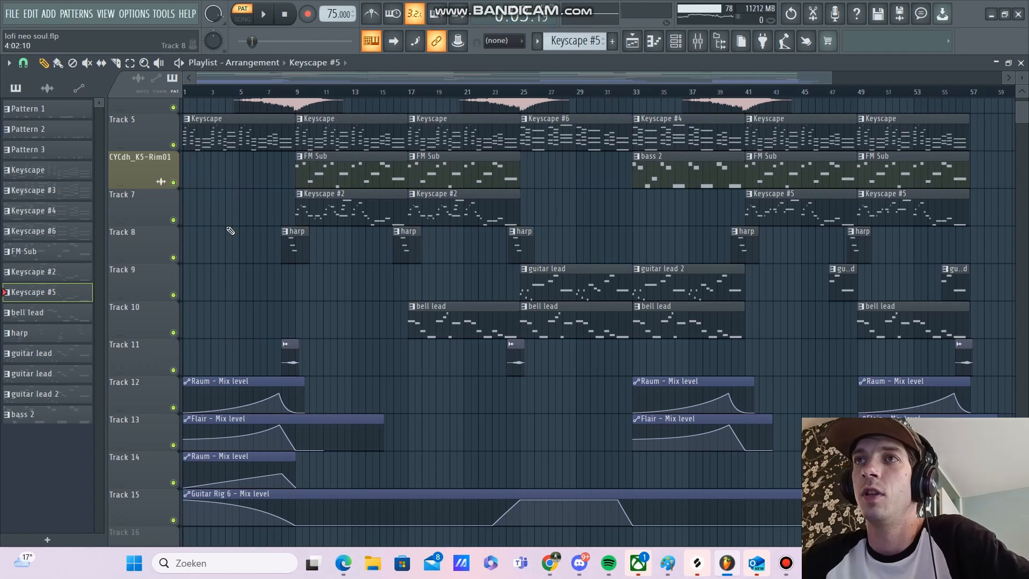
scroll(230, 230, up, 3)
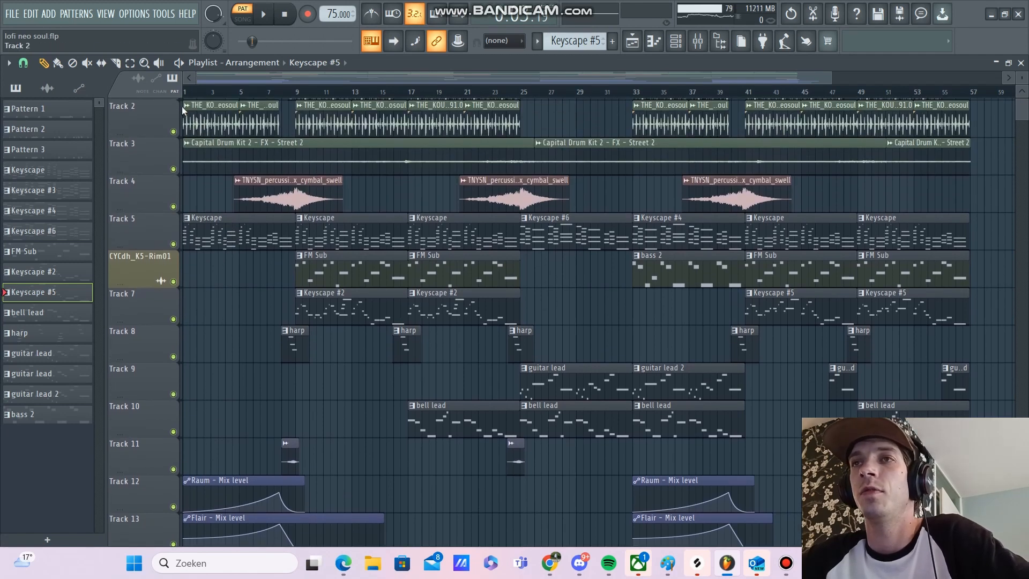
scroll(203, 245, down, 5)
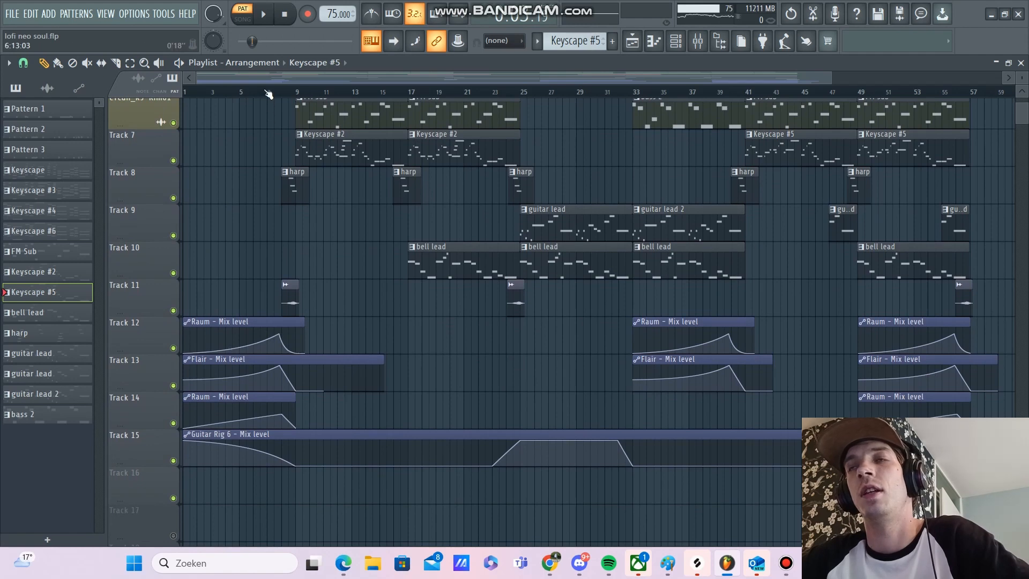
key(space)
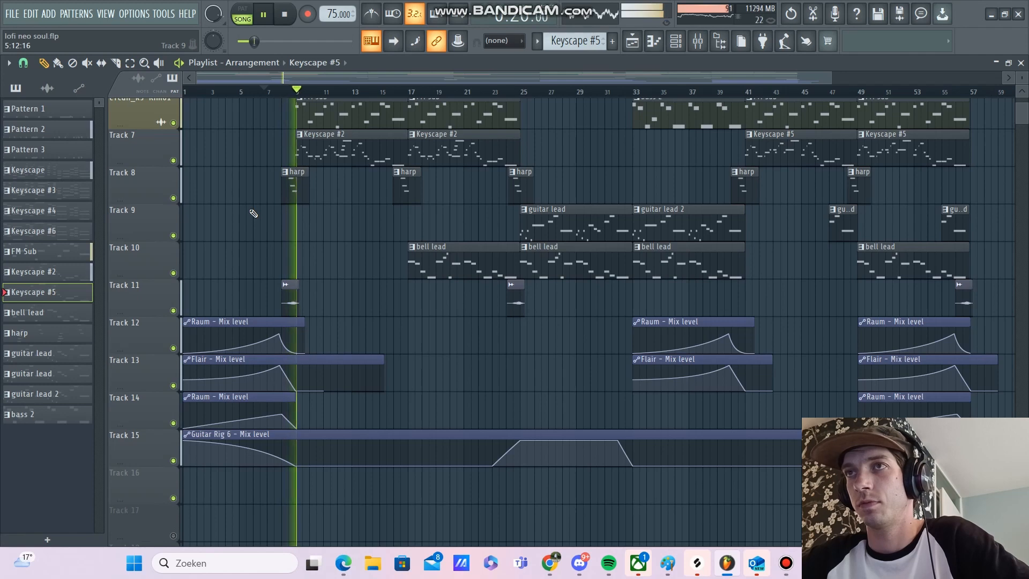
key(space)
Examine the sampler settings of the RARE percussion shaker shot clip near bar 8 on Track 11
double_click(292, 298)
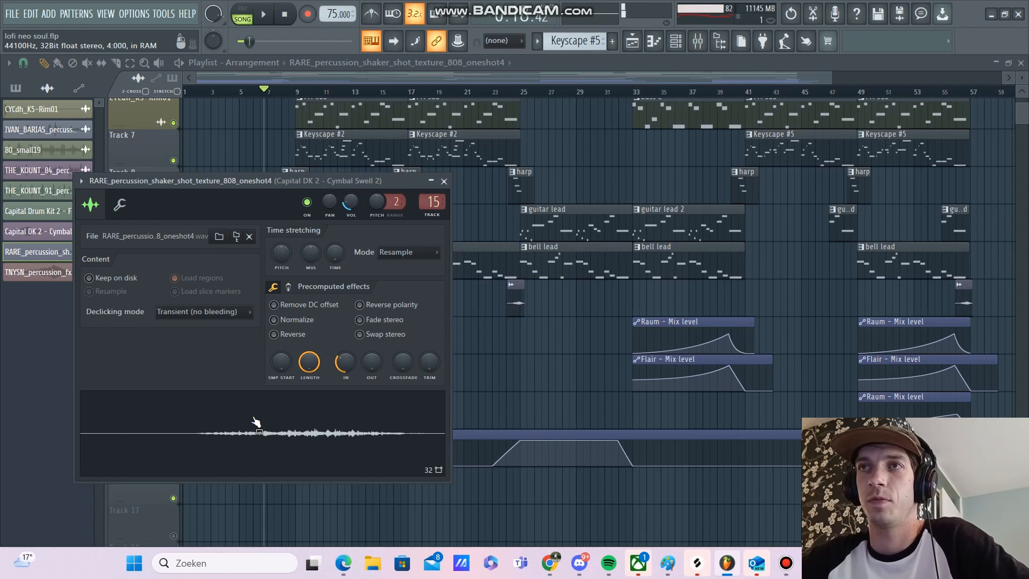
click(432, 182)
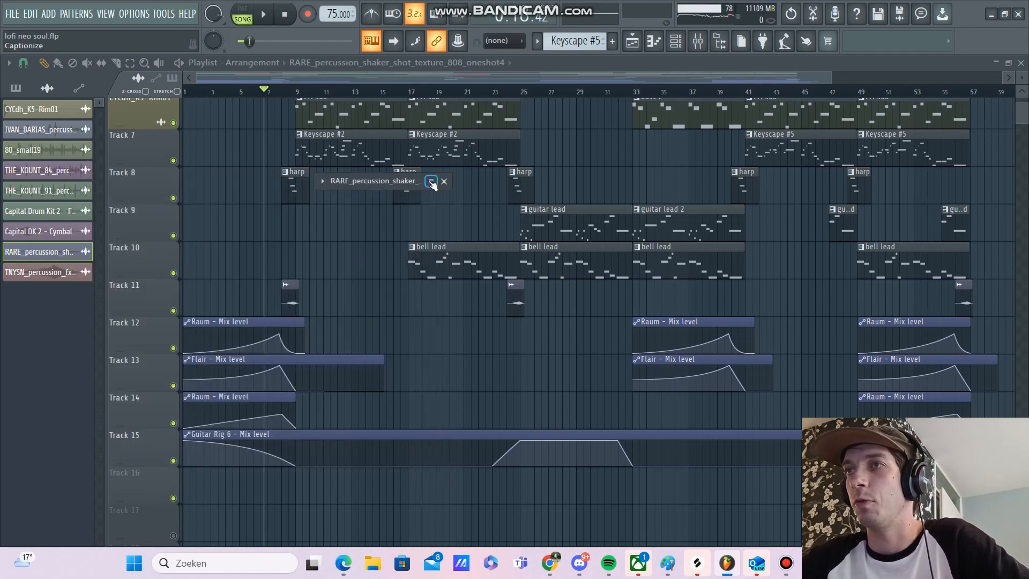
Move the song position to about bar 24 and look over the arrangement from the lead tracks up to the drums
click(506, 91)
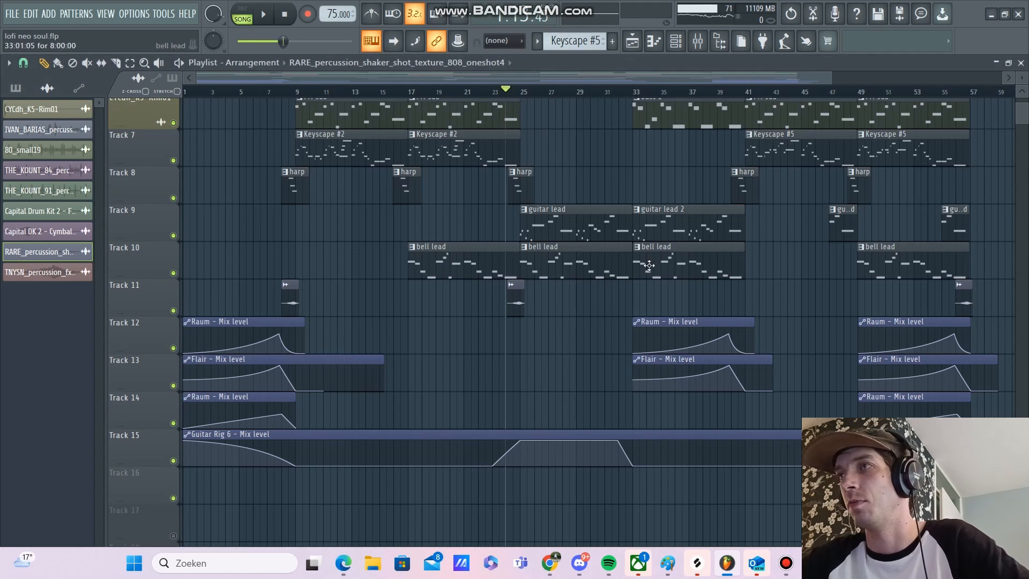
scroll(649, 265, up, 4)
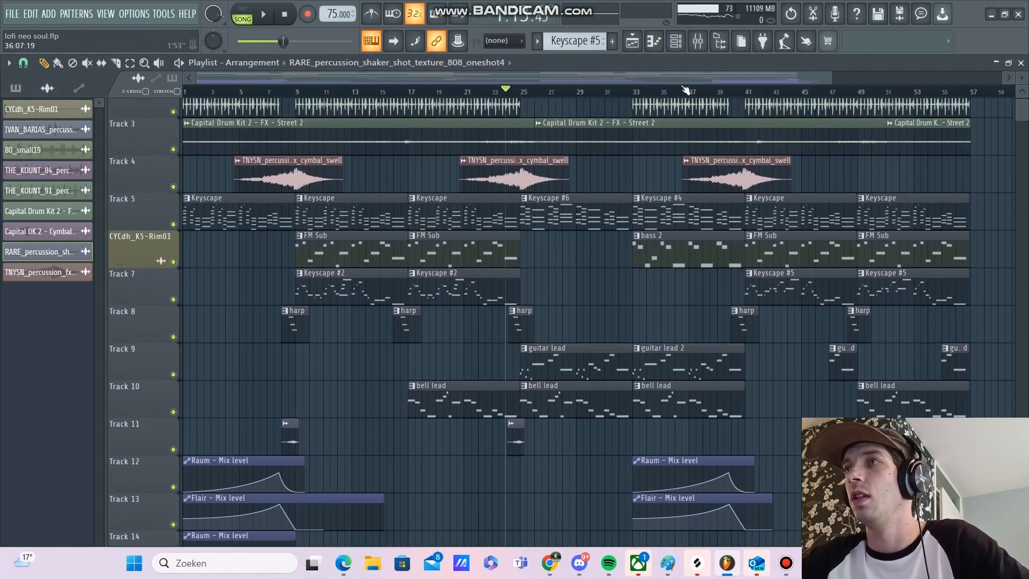
scroll(920, 154, up, 2)
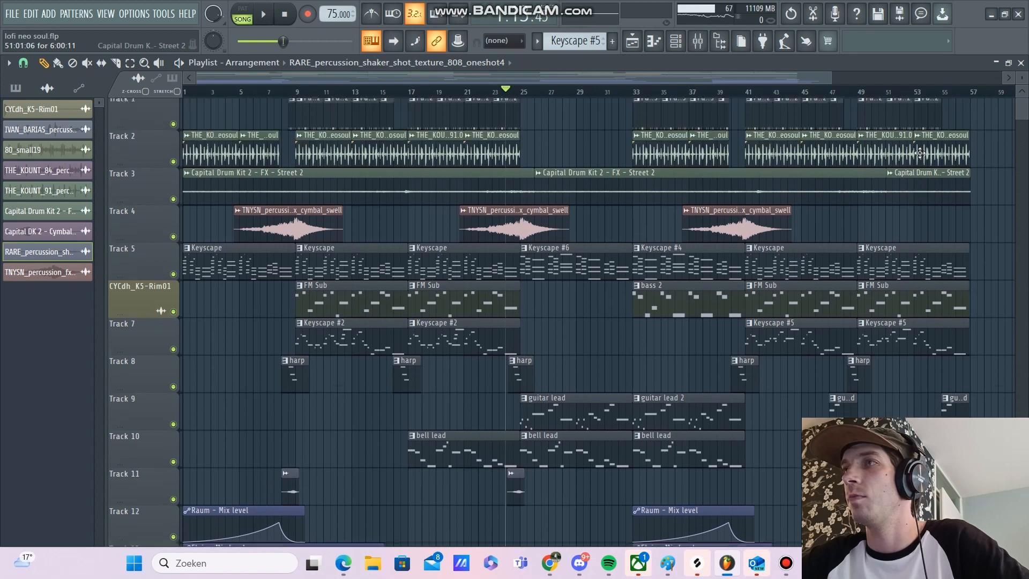